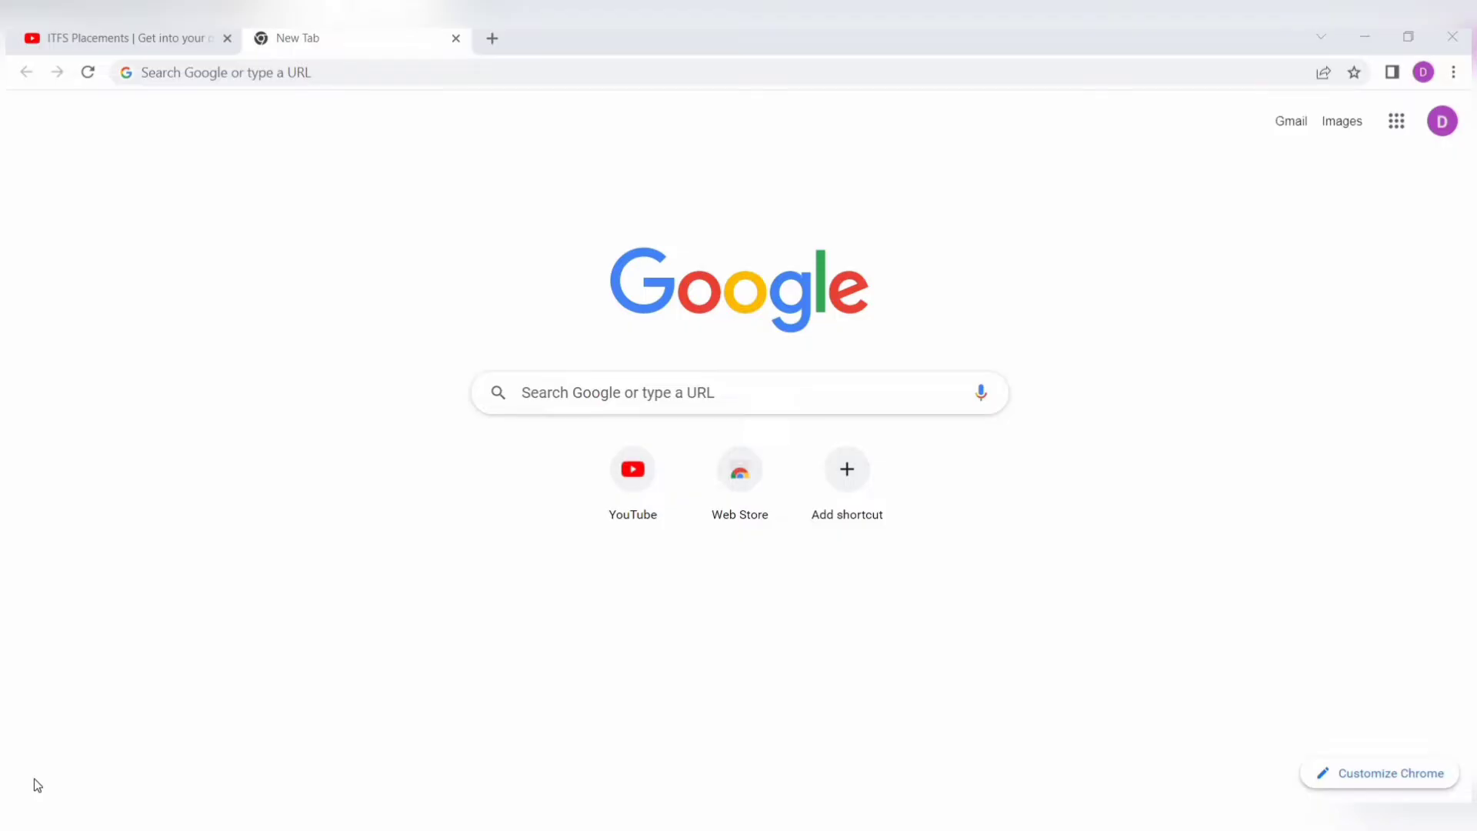
Search Google for scre.io from the New Tab page.
left_click(547, 393)
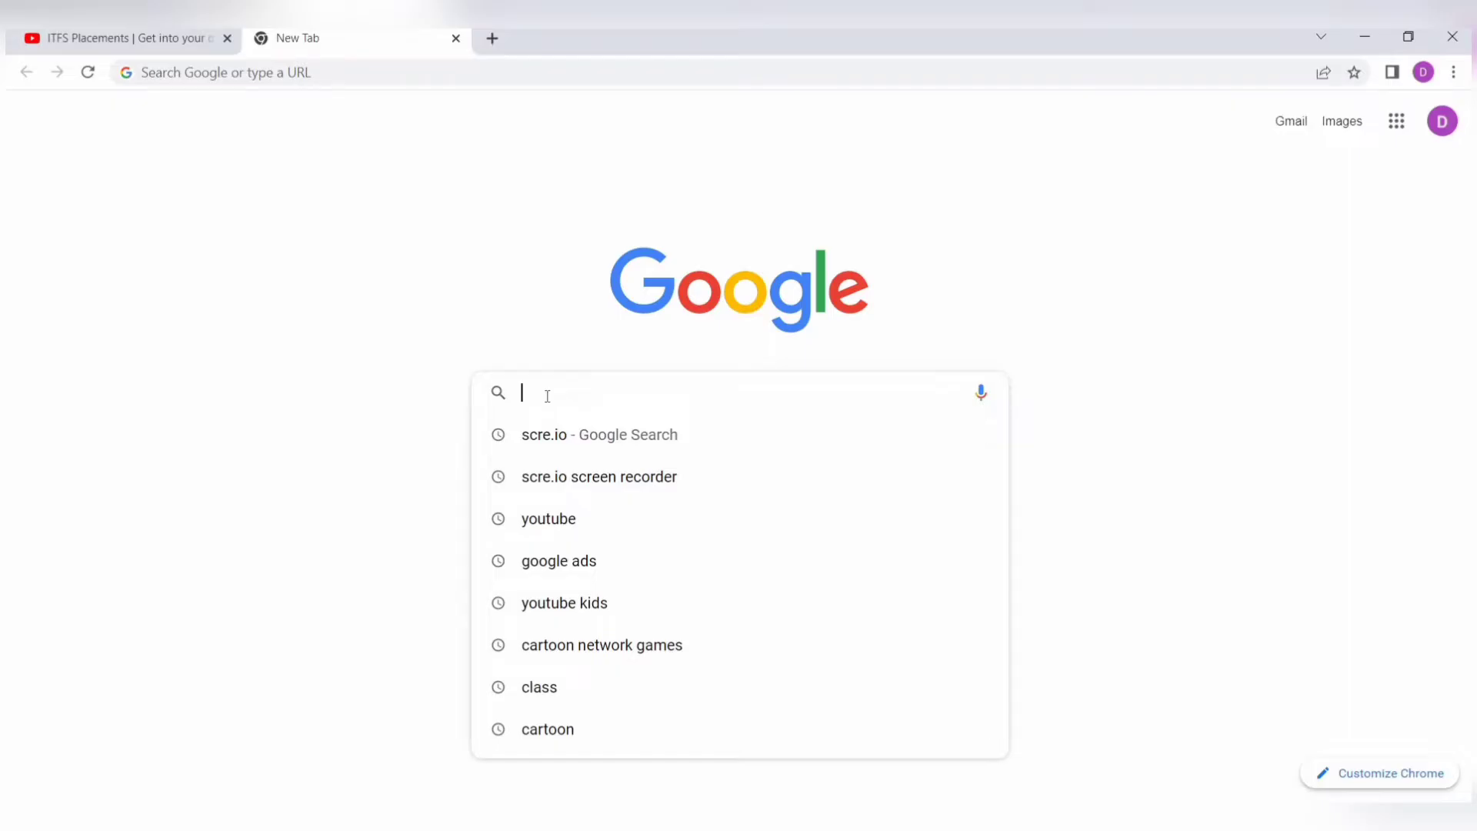
type("scre")
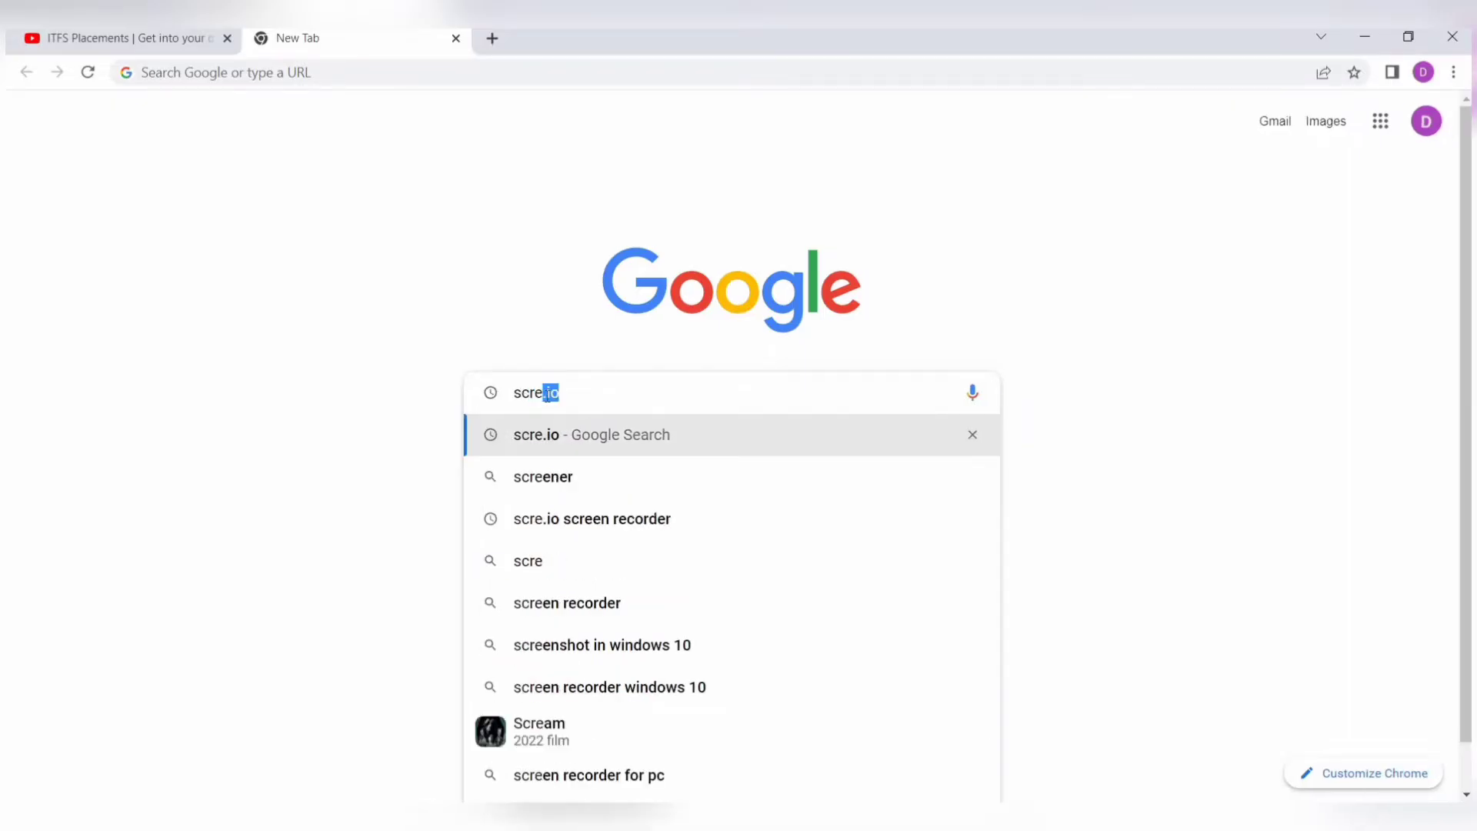
type(".io")
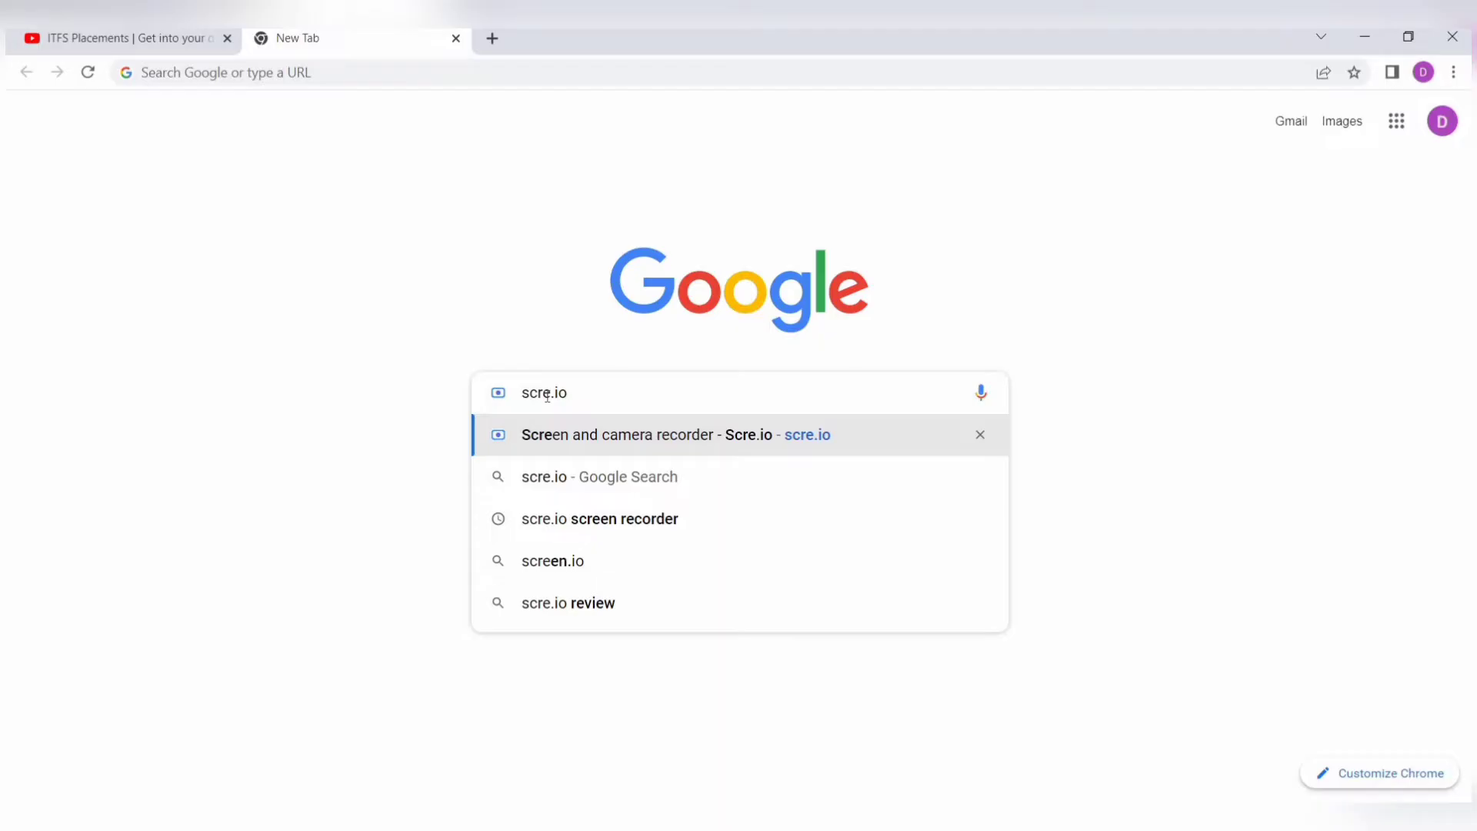
left_click(527, 477)
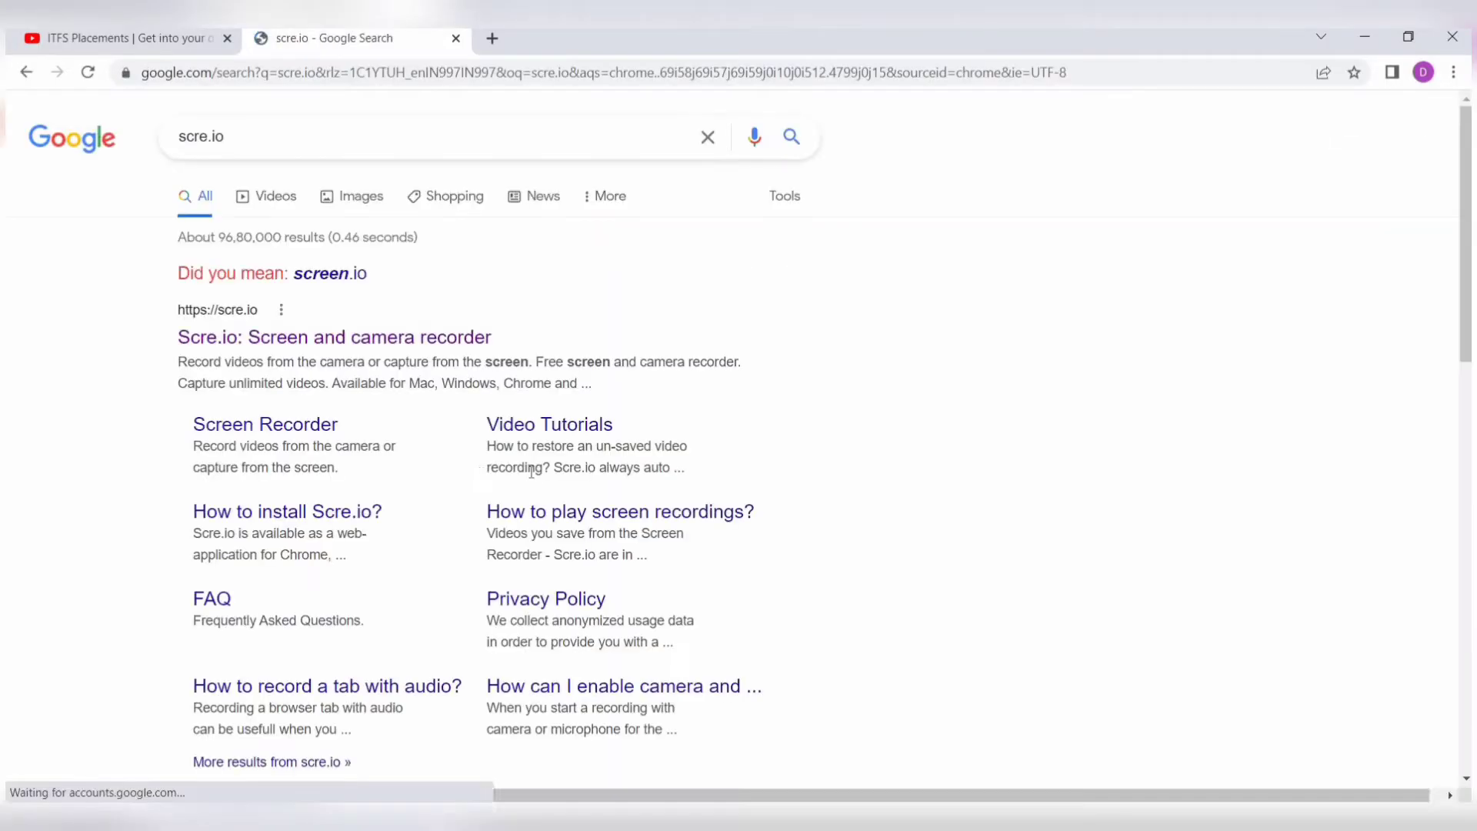
Open the Scre.io site and choose Download for Chrome to reach its Web Store page.
left_click(241, 337)
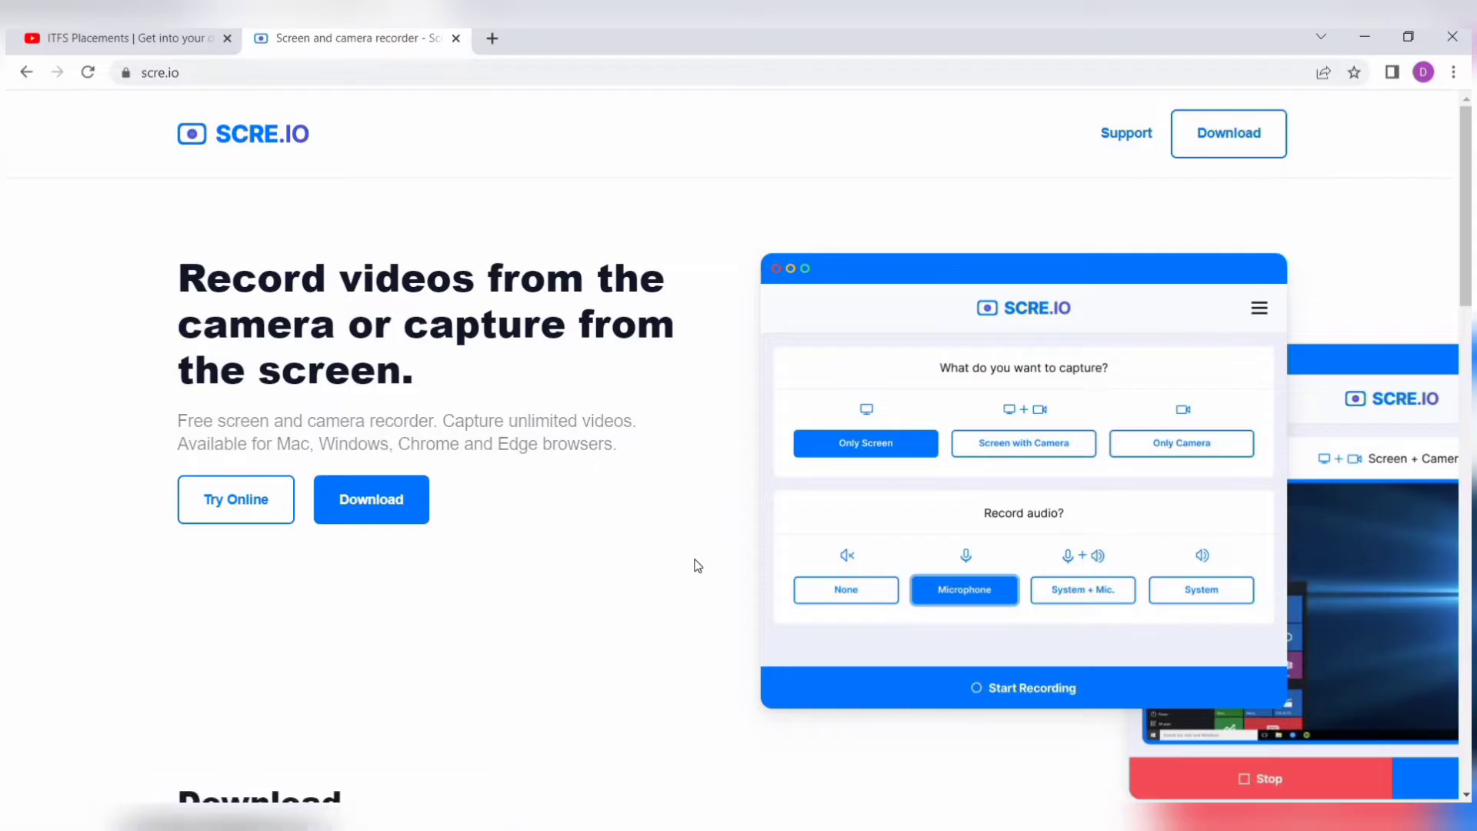
scroll(695, 566, "down", 1)
scroll(695, 566, "down", 1)
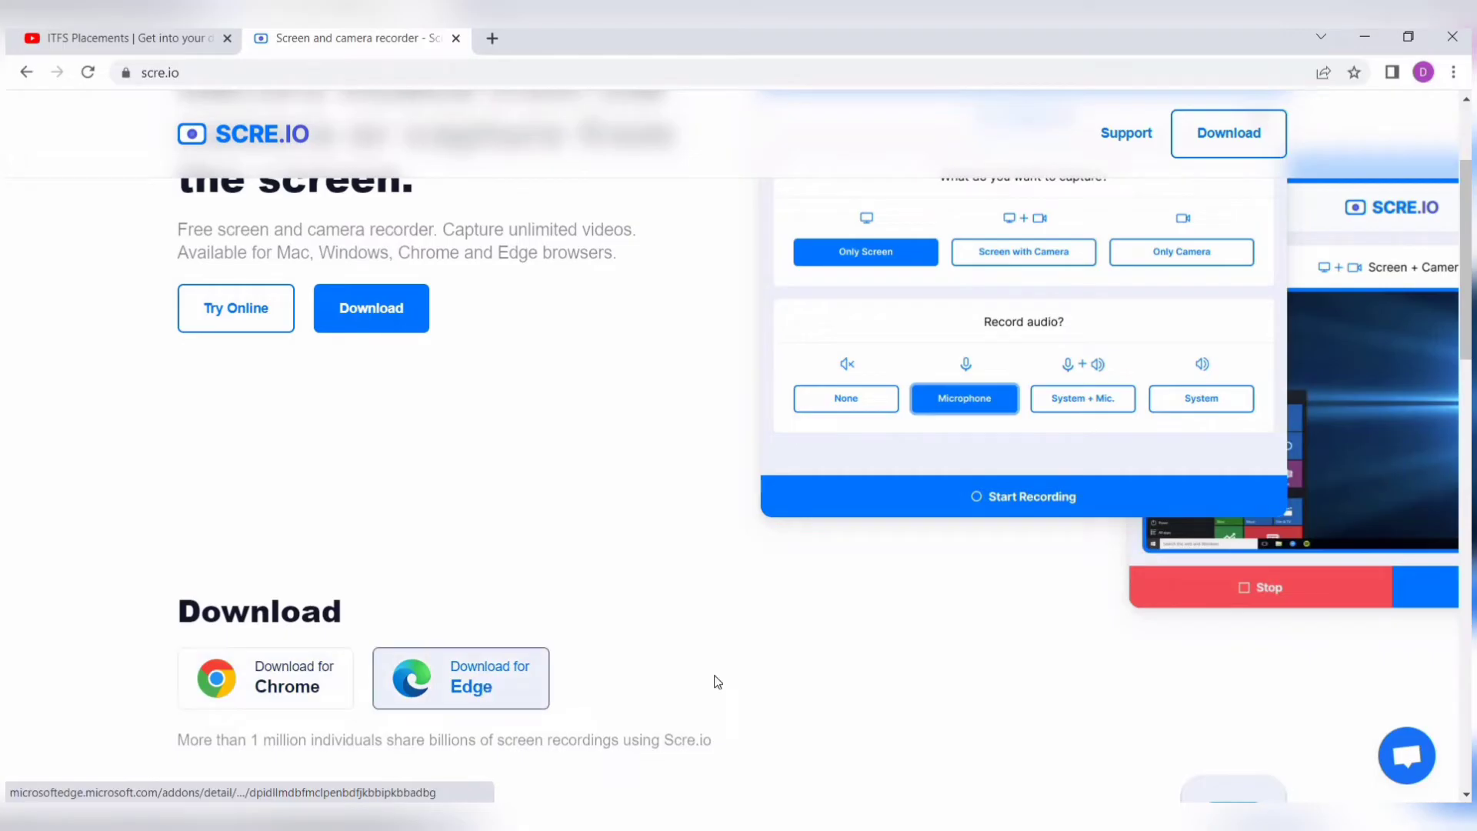
left_click(284, 689)
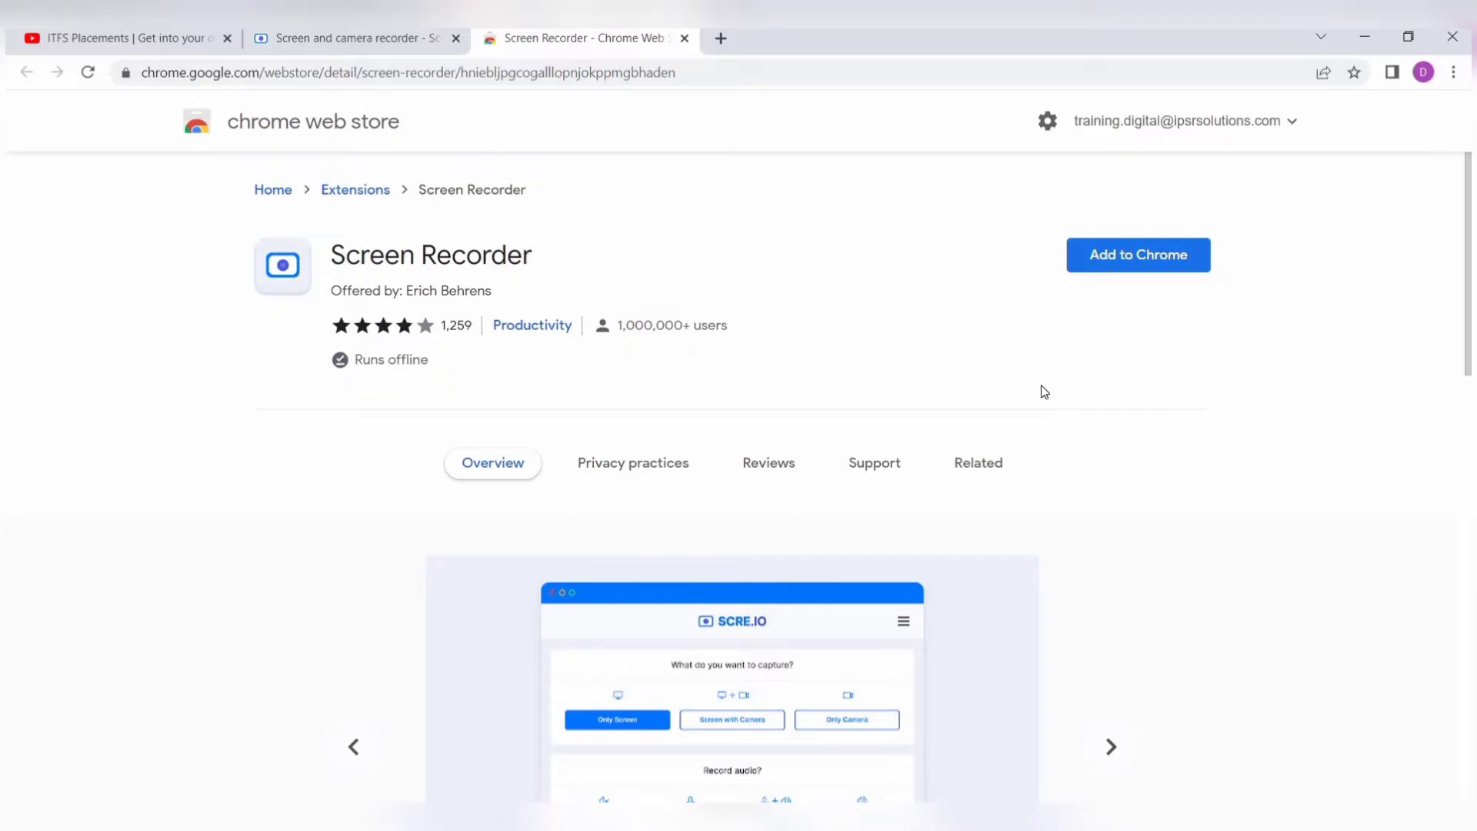
Install the Screen Recorder extension in Chrome and dismiss the installation notice.
left_click(1134, 273)
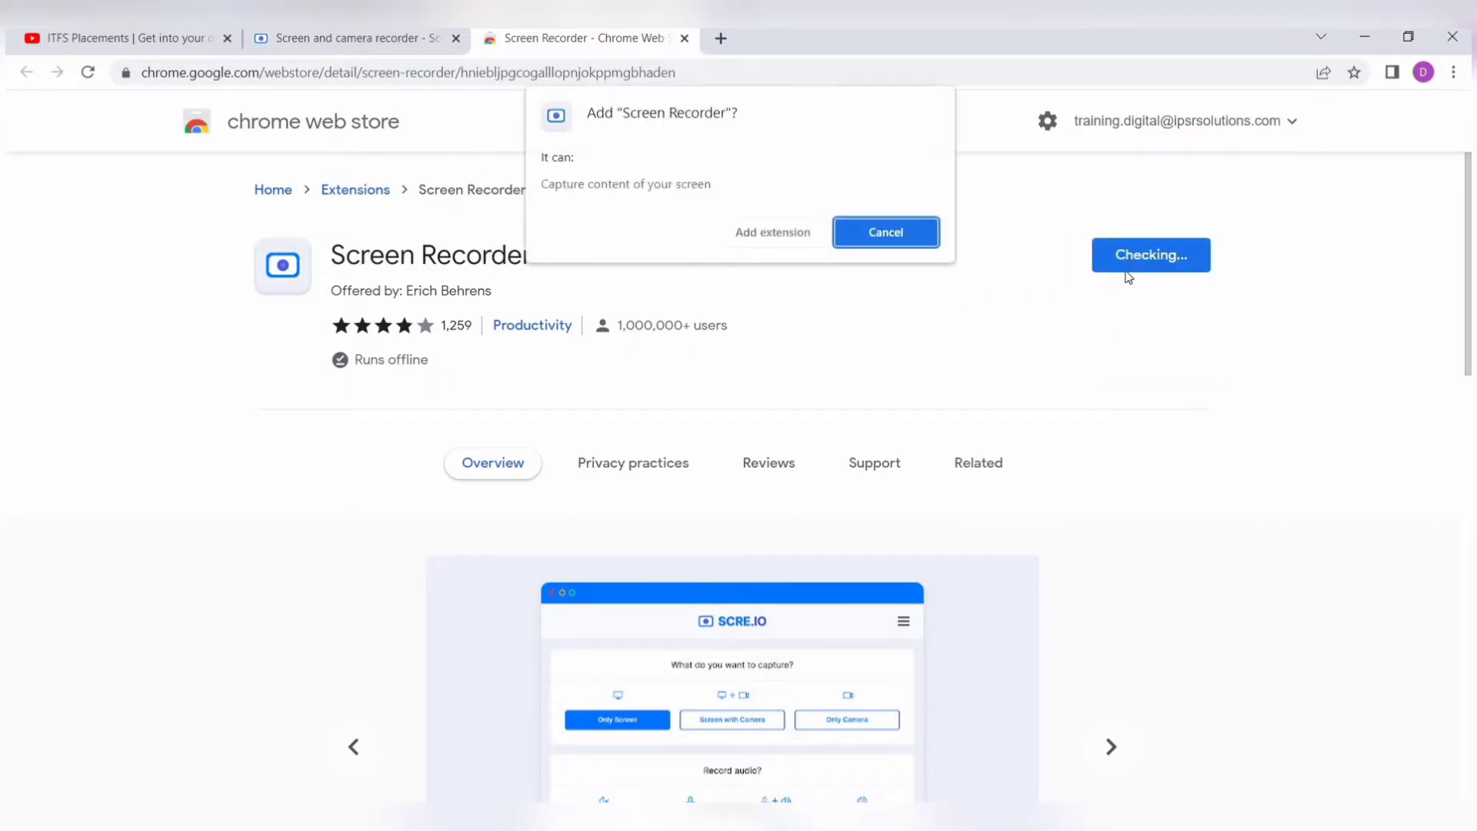
left_click(791, 243)
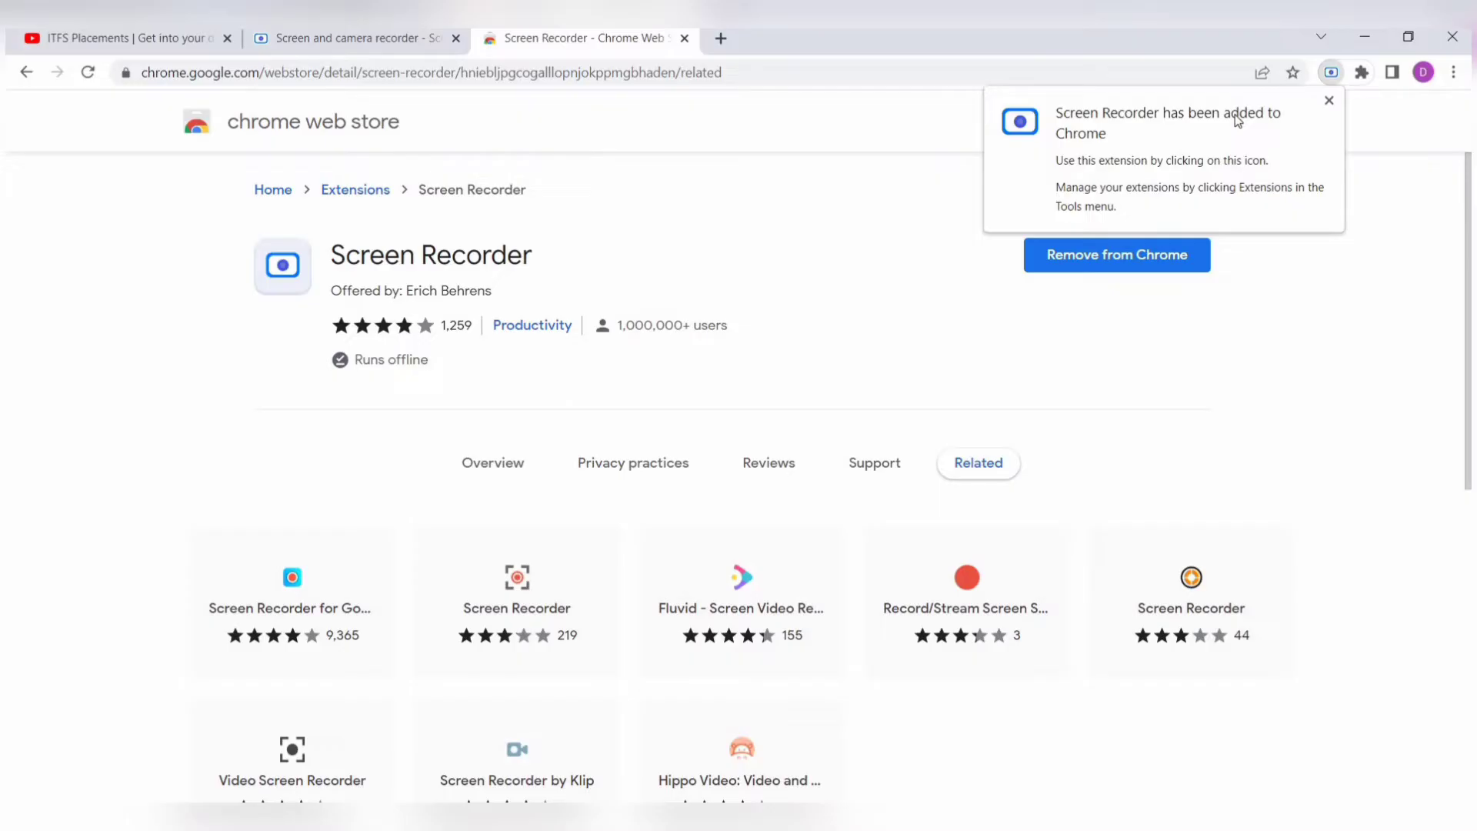
left_click(1329, 102)
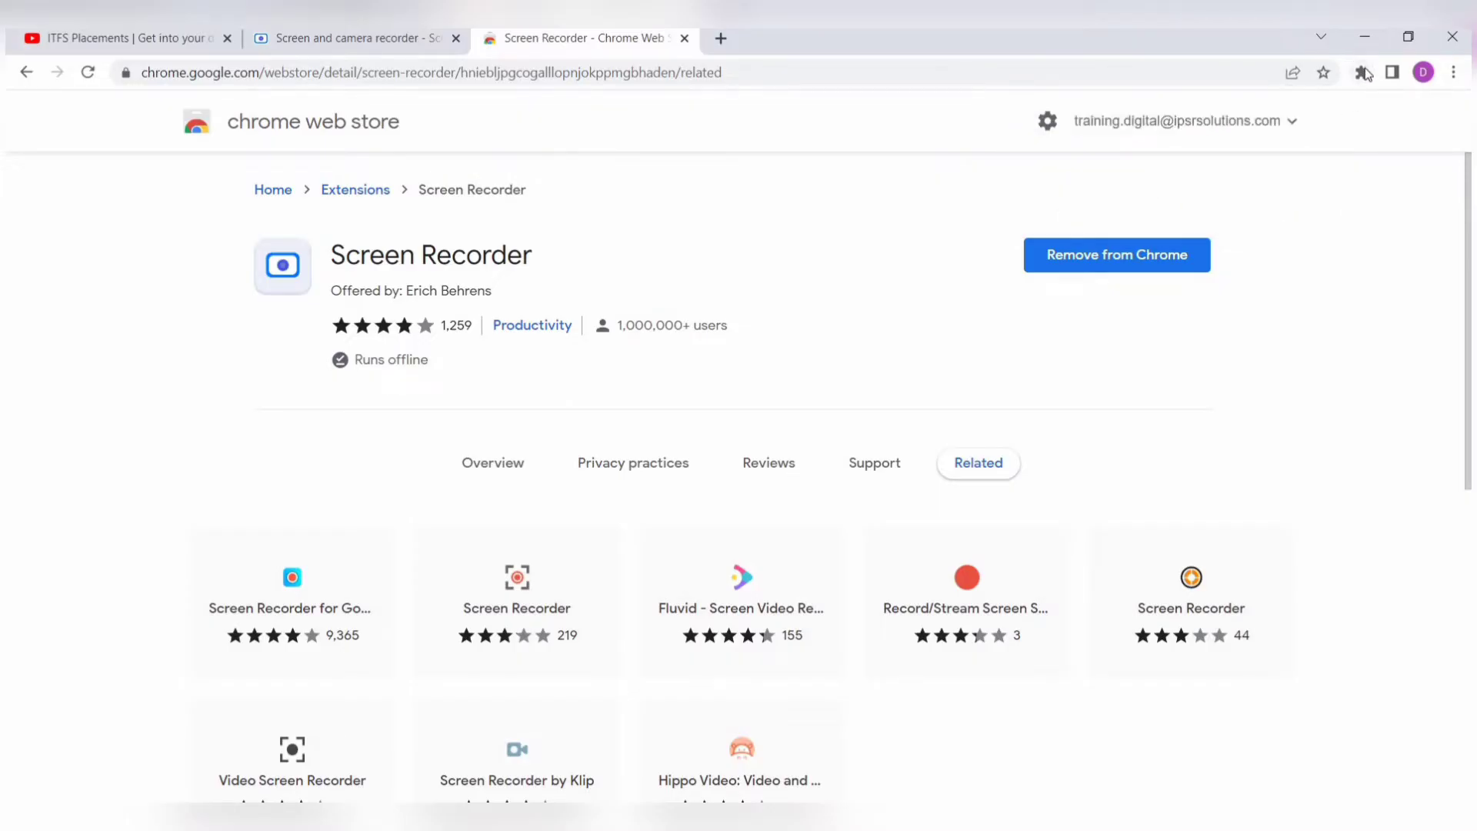
Pin Screen Recorder to the toolbar from the Extensions menu.
left_click(1363, 76)
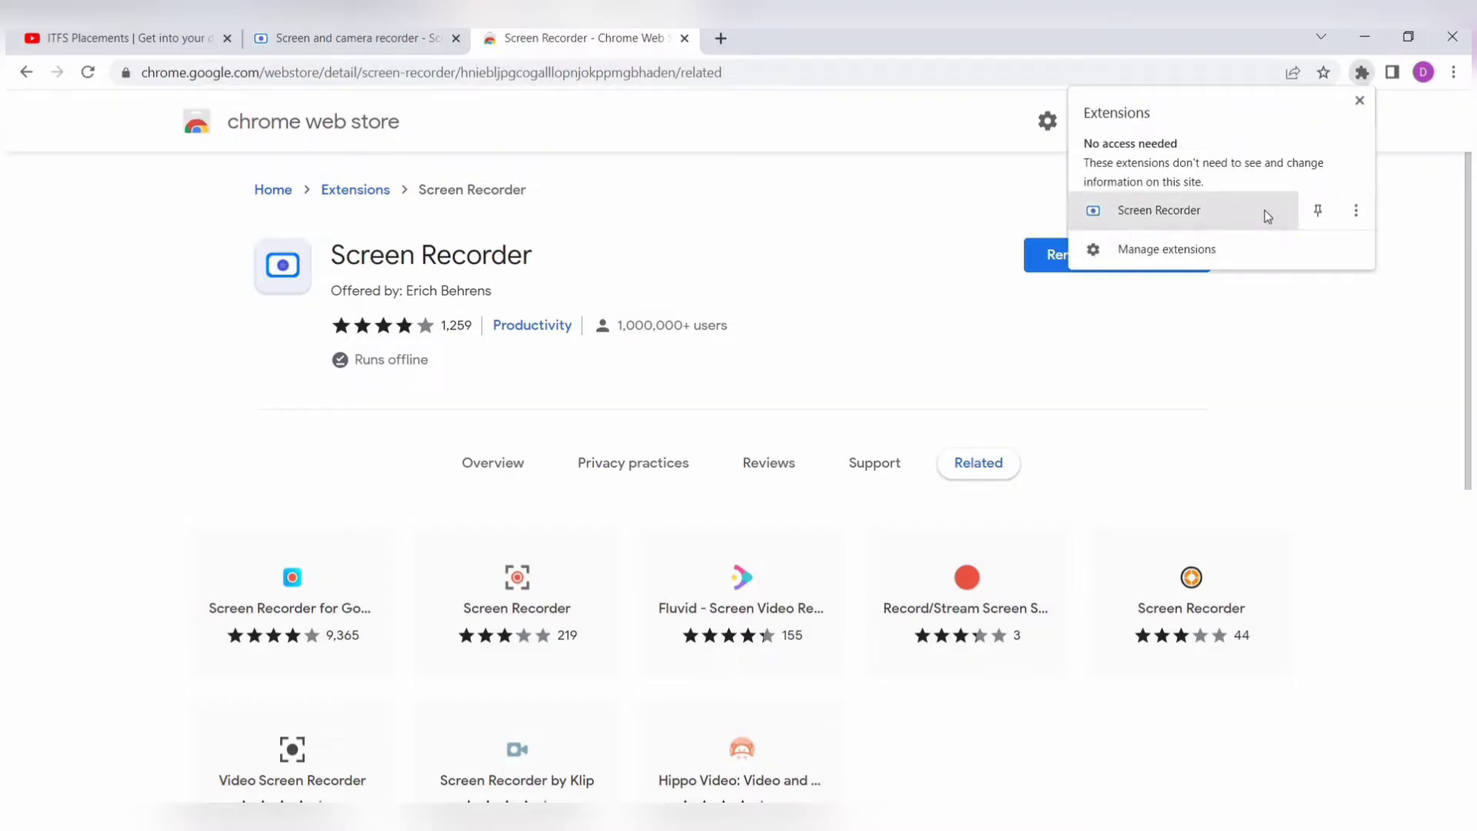
left_click(1315, 213)
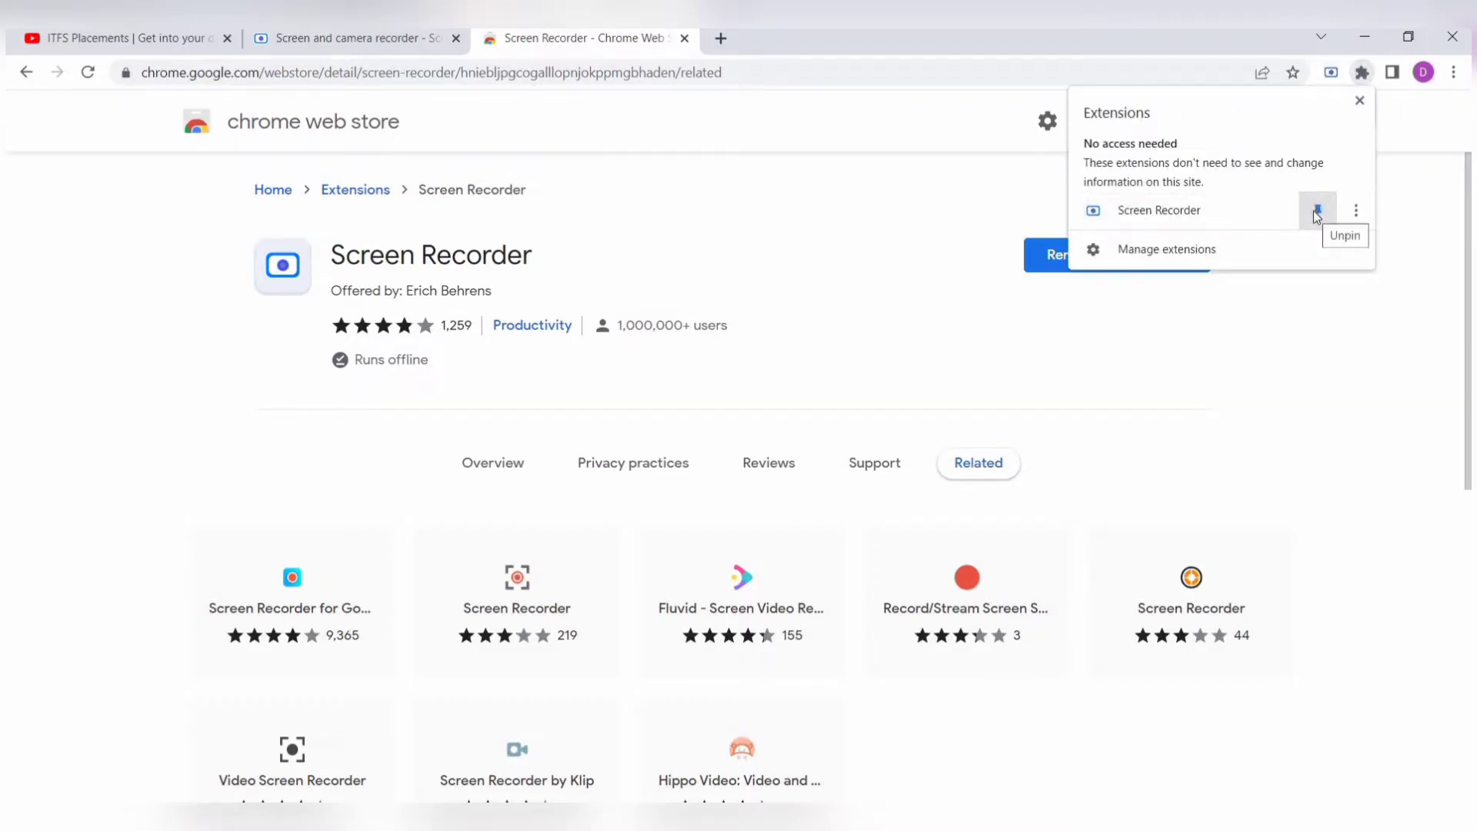
left_click(1361, 101)
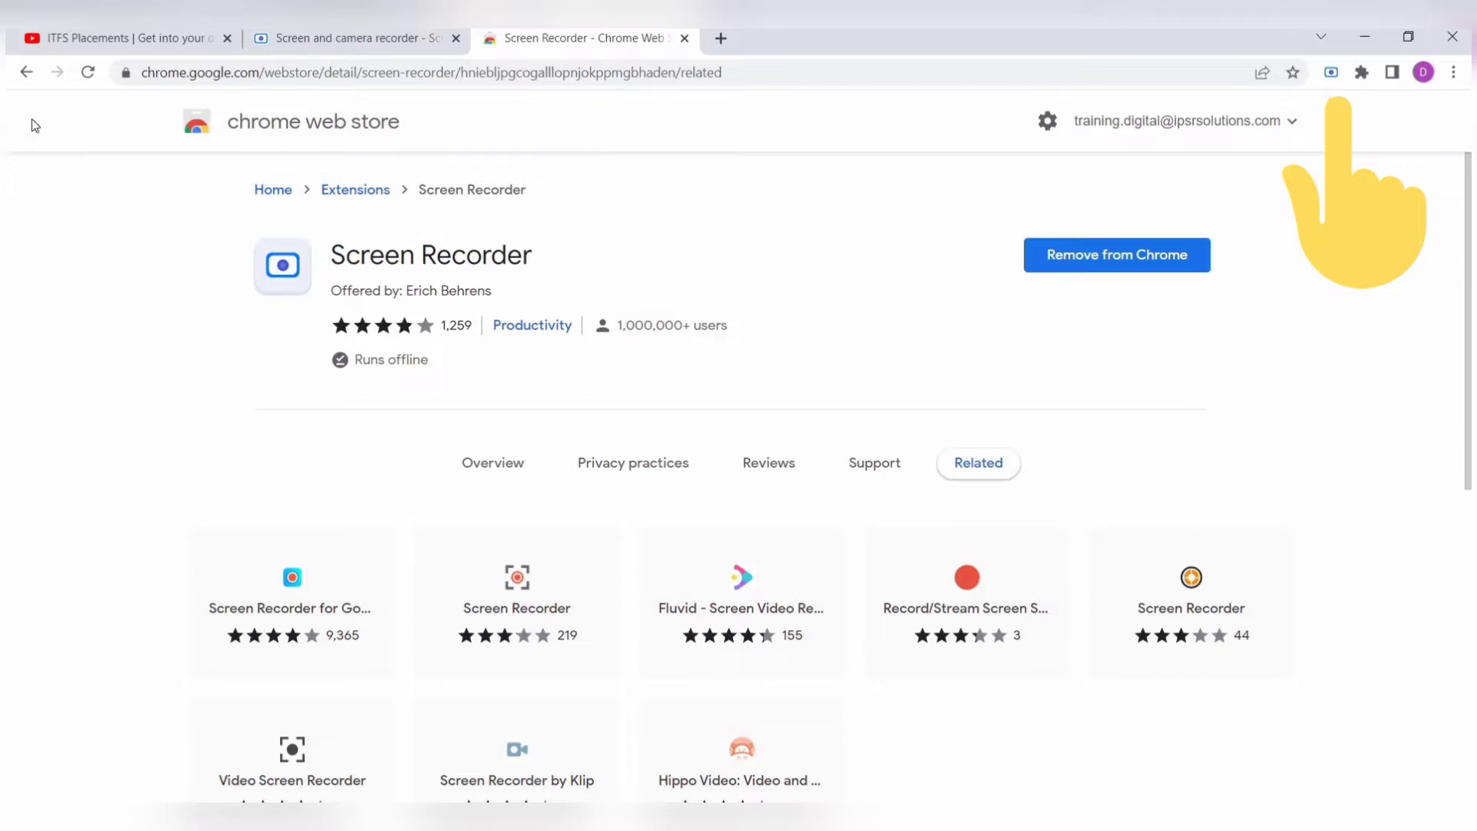
Unmute the YouTube video, launch Screen Recorder and accept its cookies and privacy policy.
left_click(172, 45)
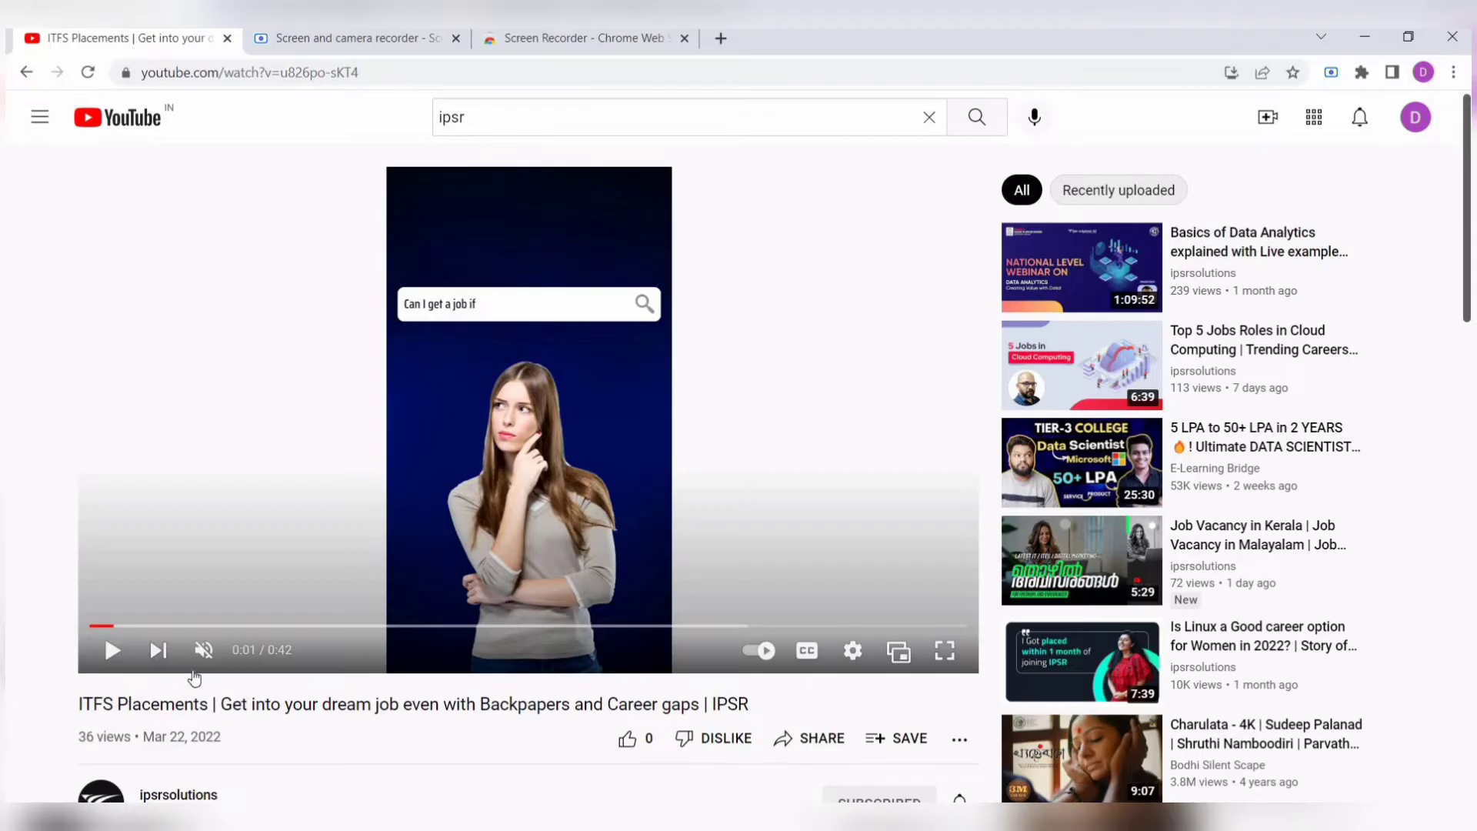
mouse_move(158, 651)
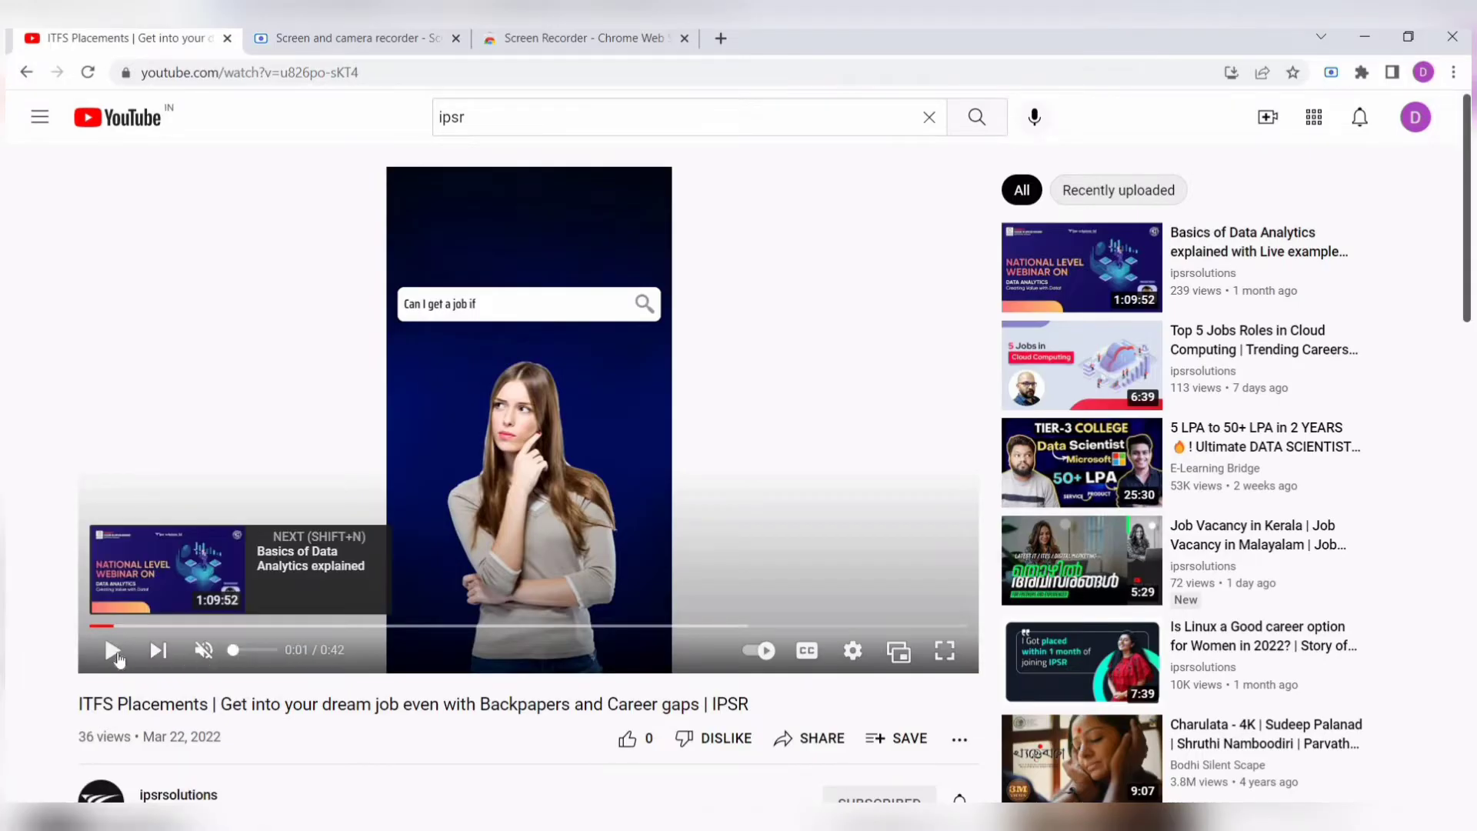
left_click(208, 652)
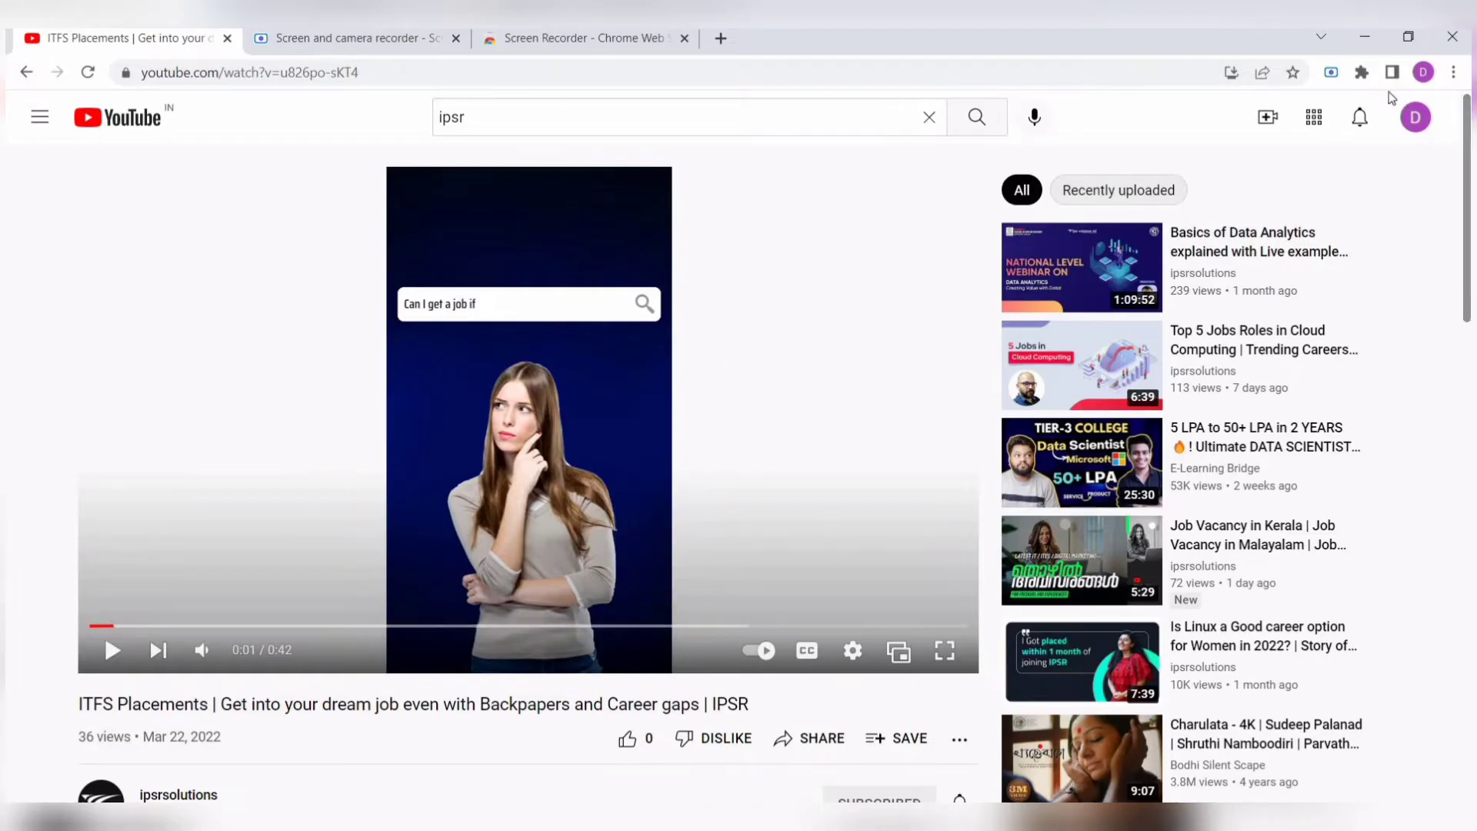
left_click(1332, 74)
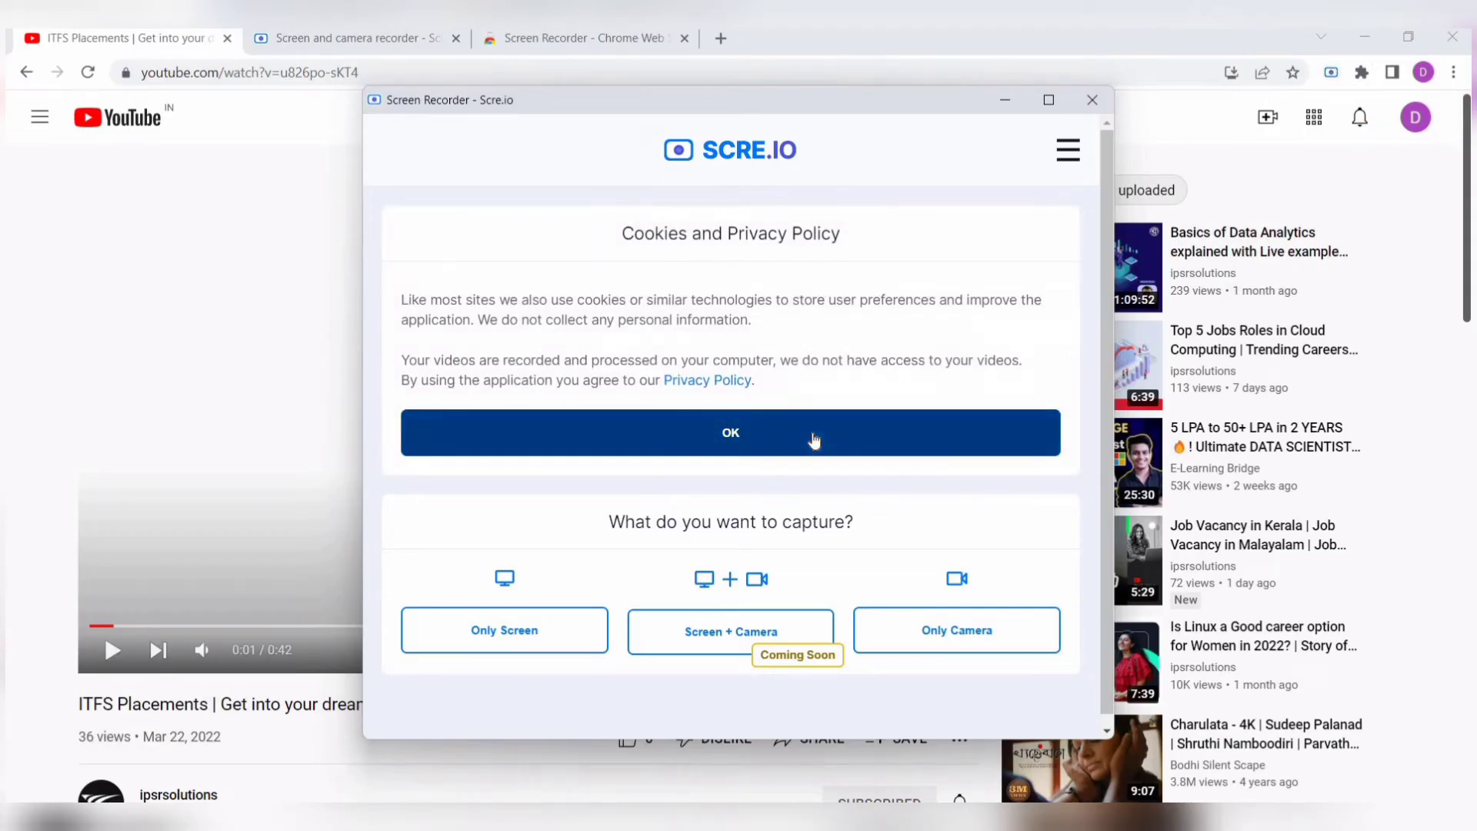
left_click(811, 437)
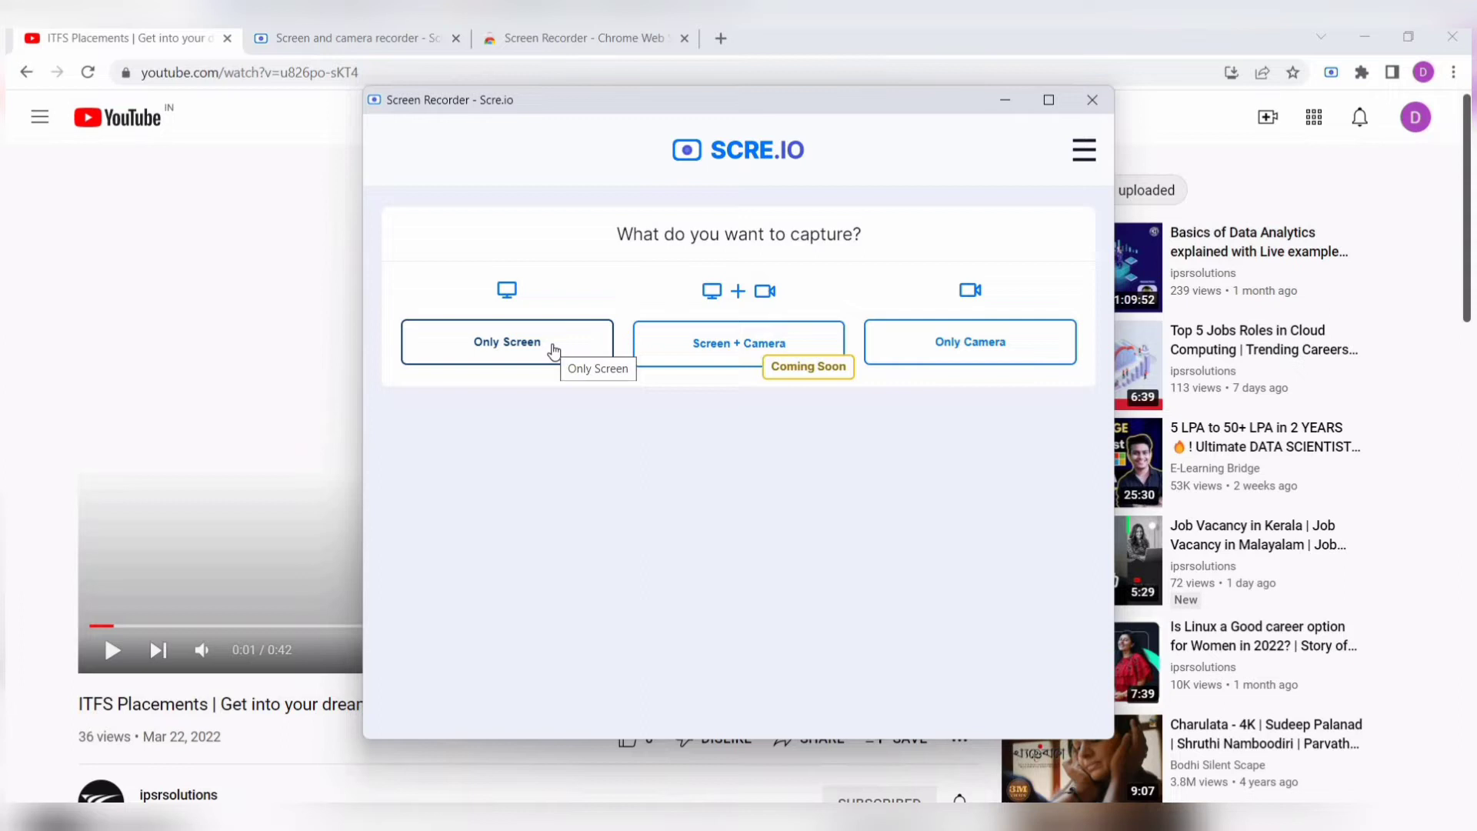
Set the recorder to capture Only Screen with System audio.
left_click(553, 351)
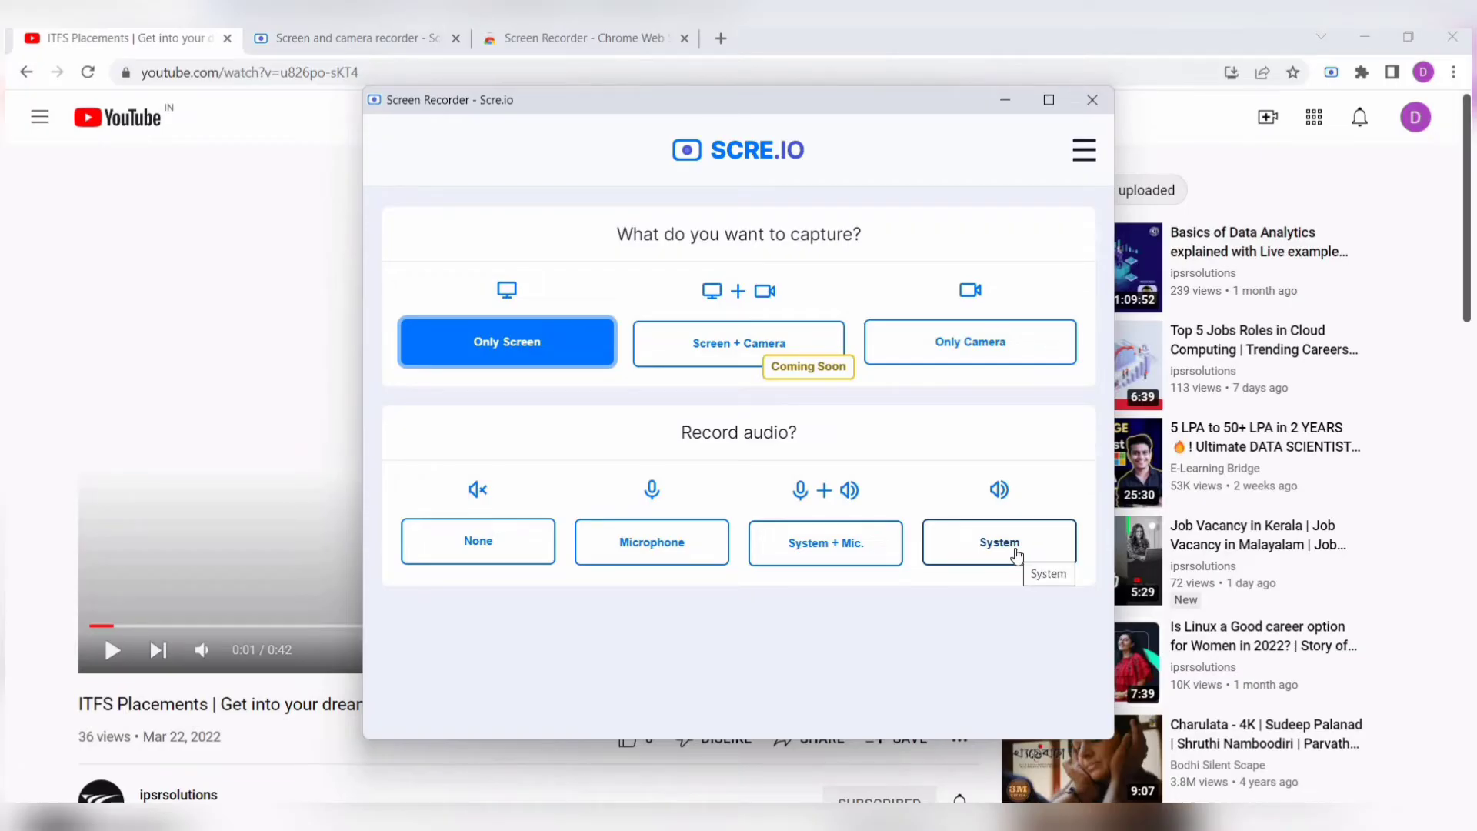
left_click(1016, 556)
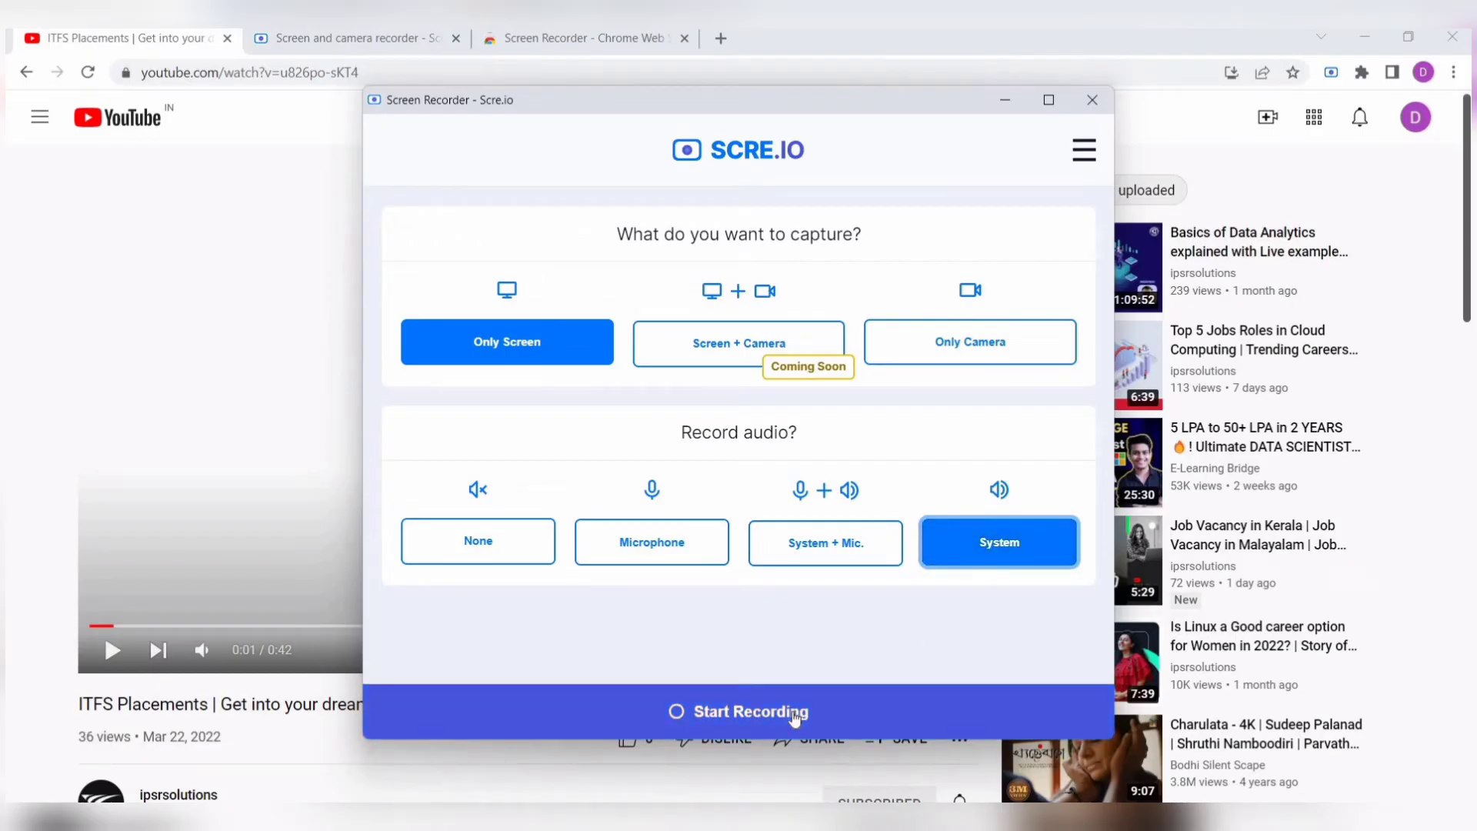
Start recording and share the ITFS Placements YouTube tab with its audio.
left_click(794, 718)
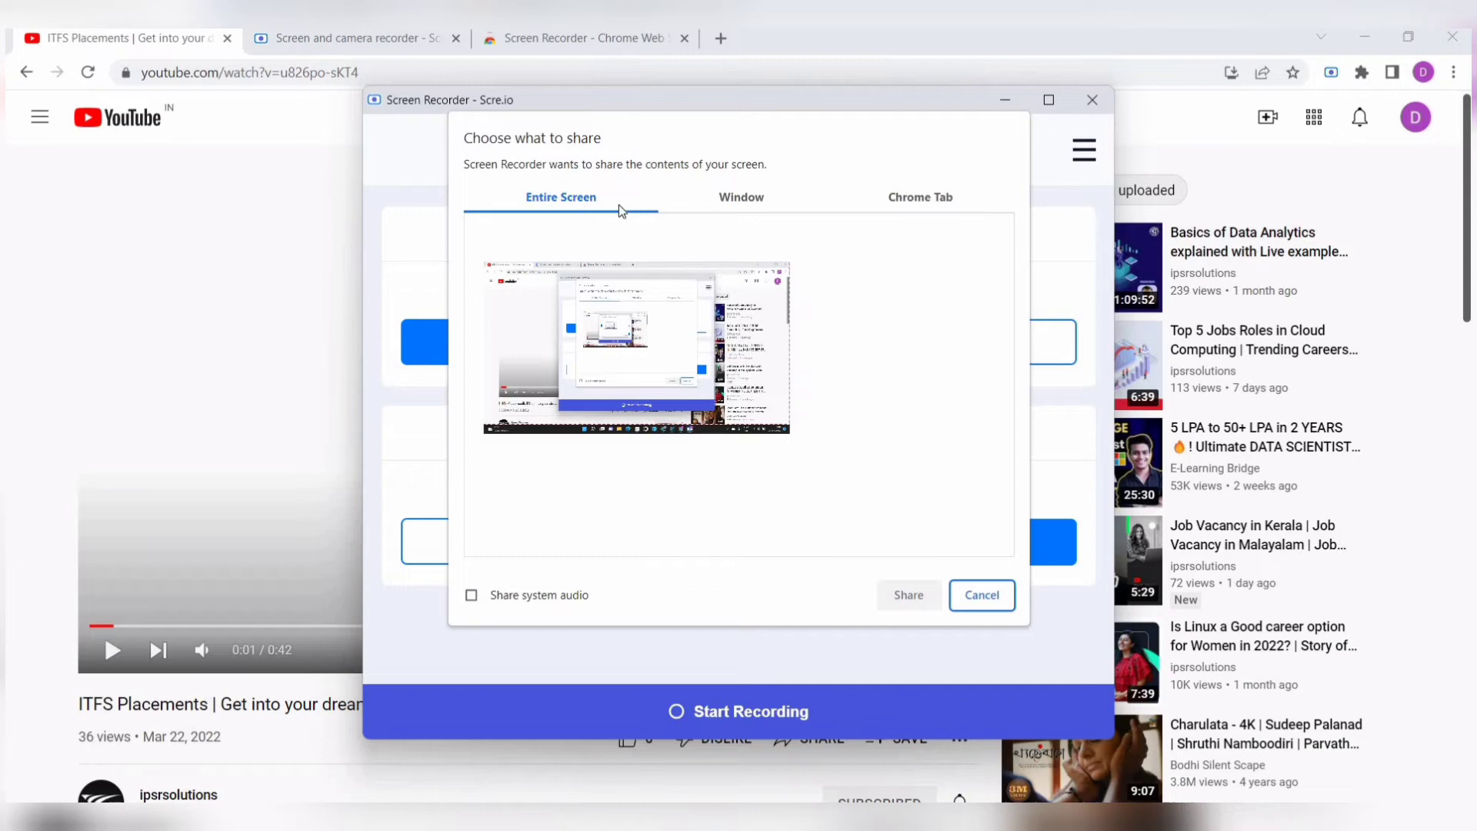
left_click(721, 205)
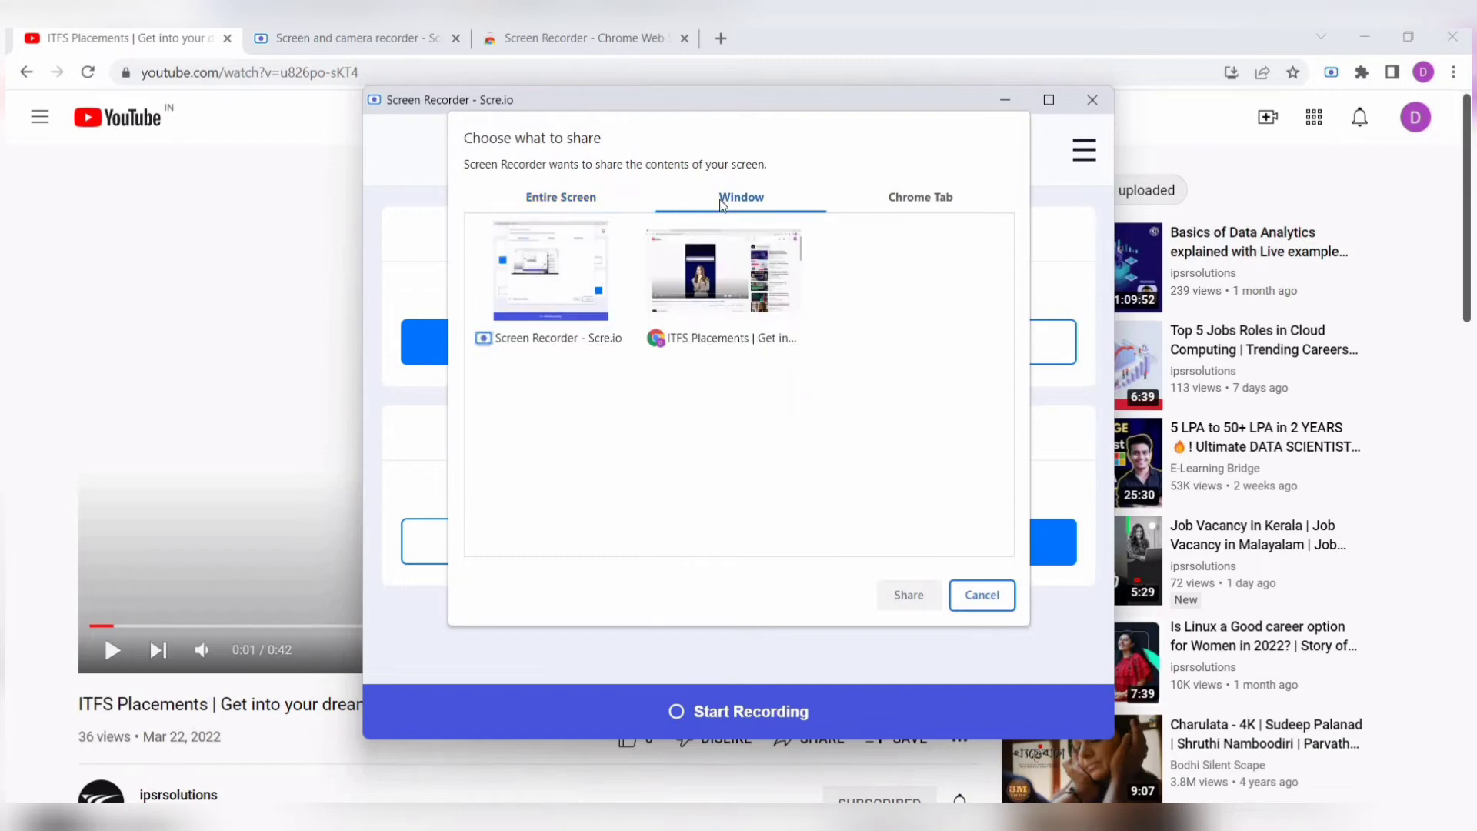
left_click(917, 204)
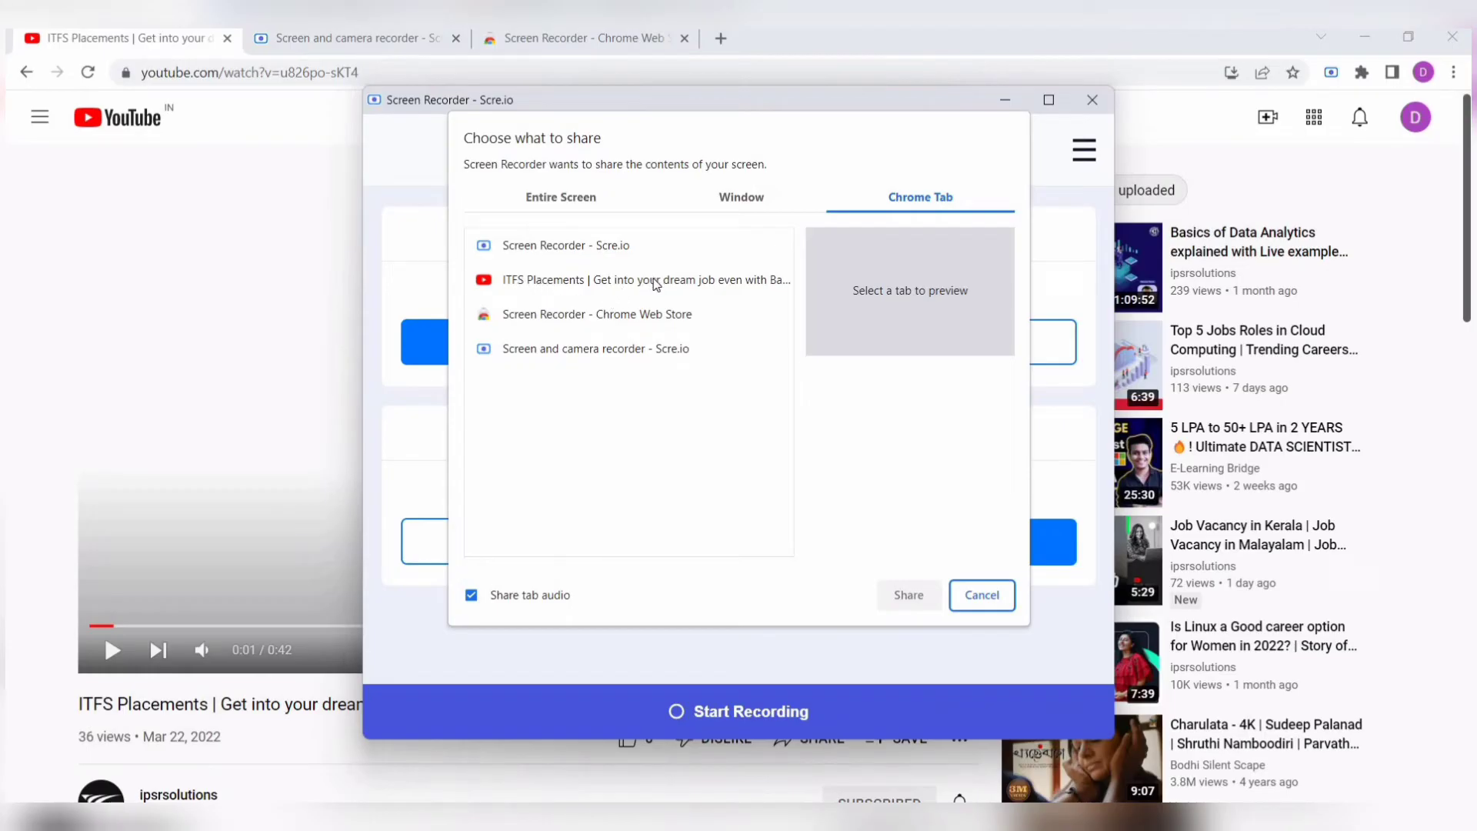
left_click(655, 286)
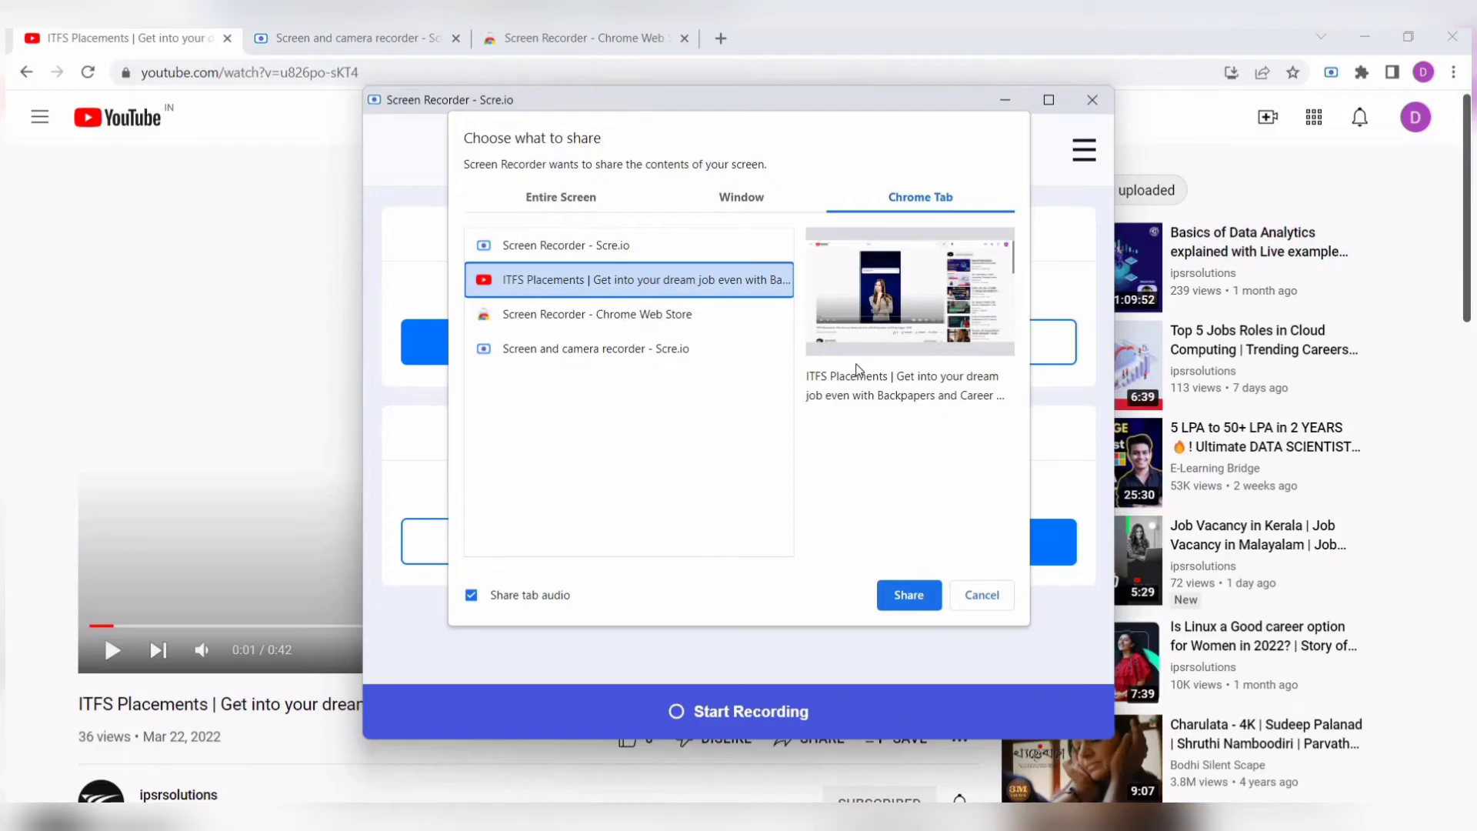
left_click(909, 596)
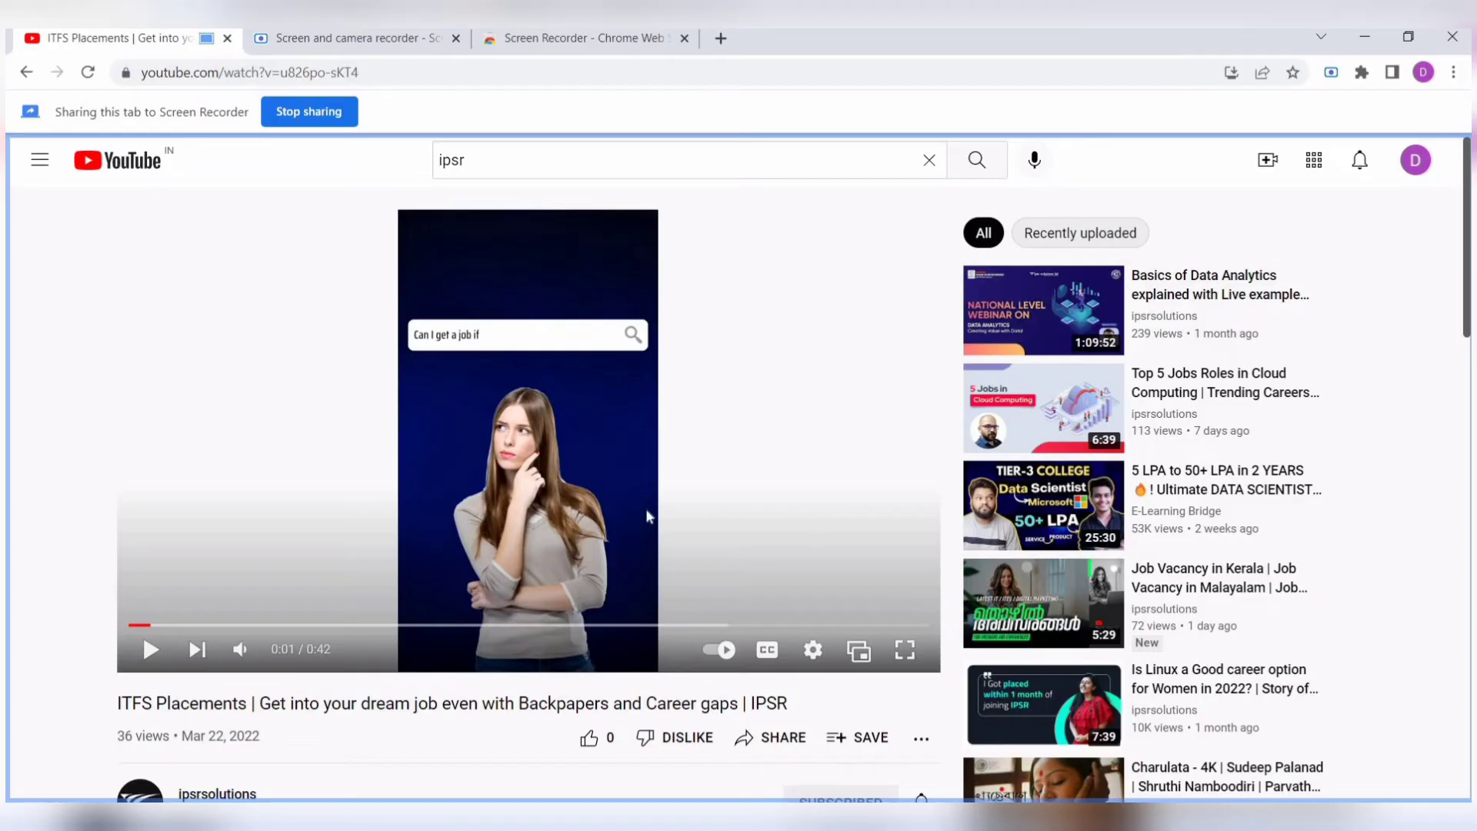
Play the ITFS Placements YouTube video while the tab is recorded.
left_click(151, 642)
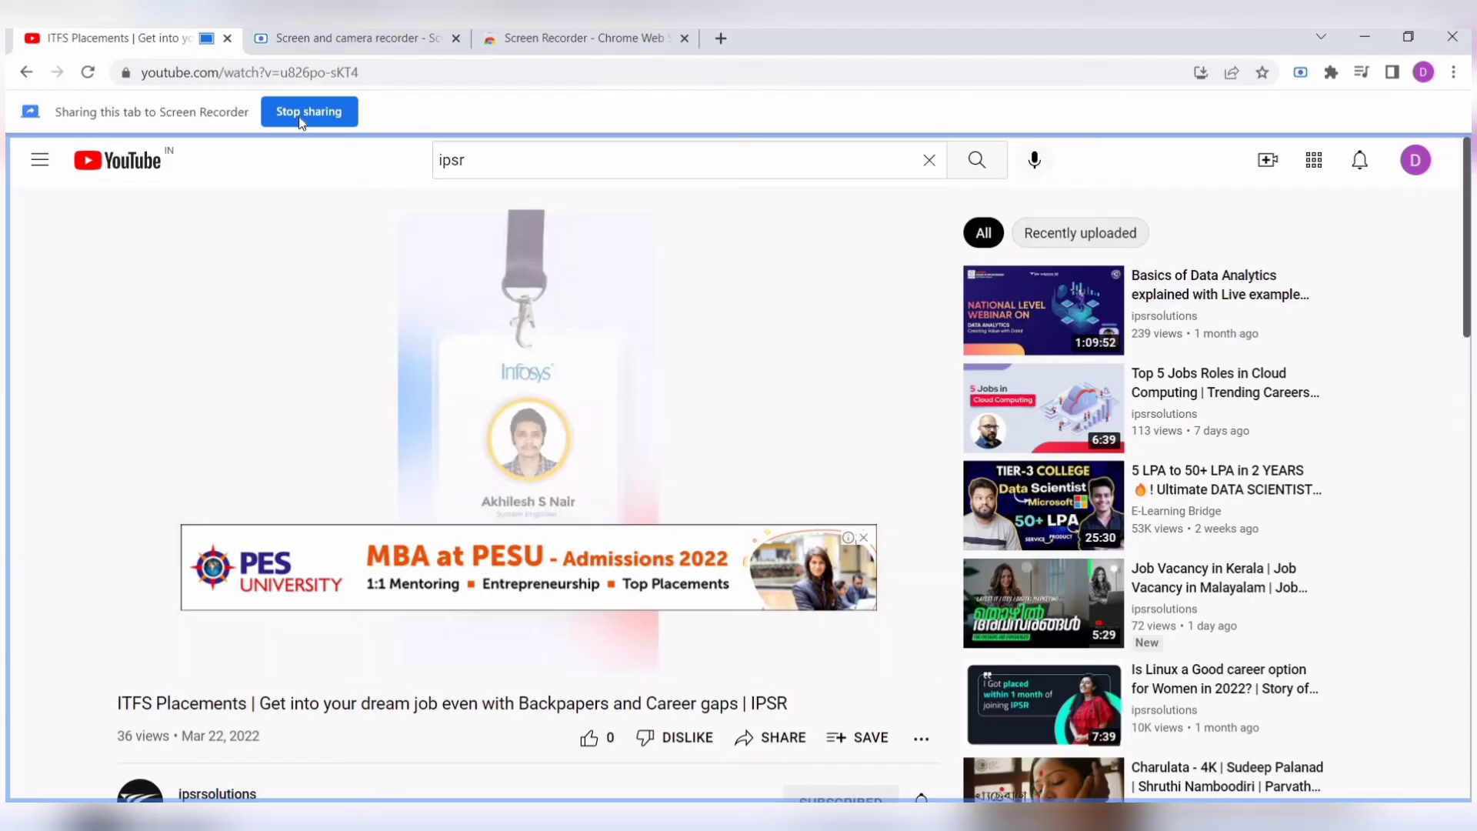
Stop sharing, dismiss the congratulations message and save the recording as a webm download.
left_click(306, 112)
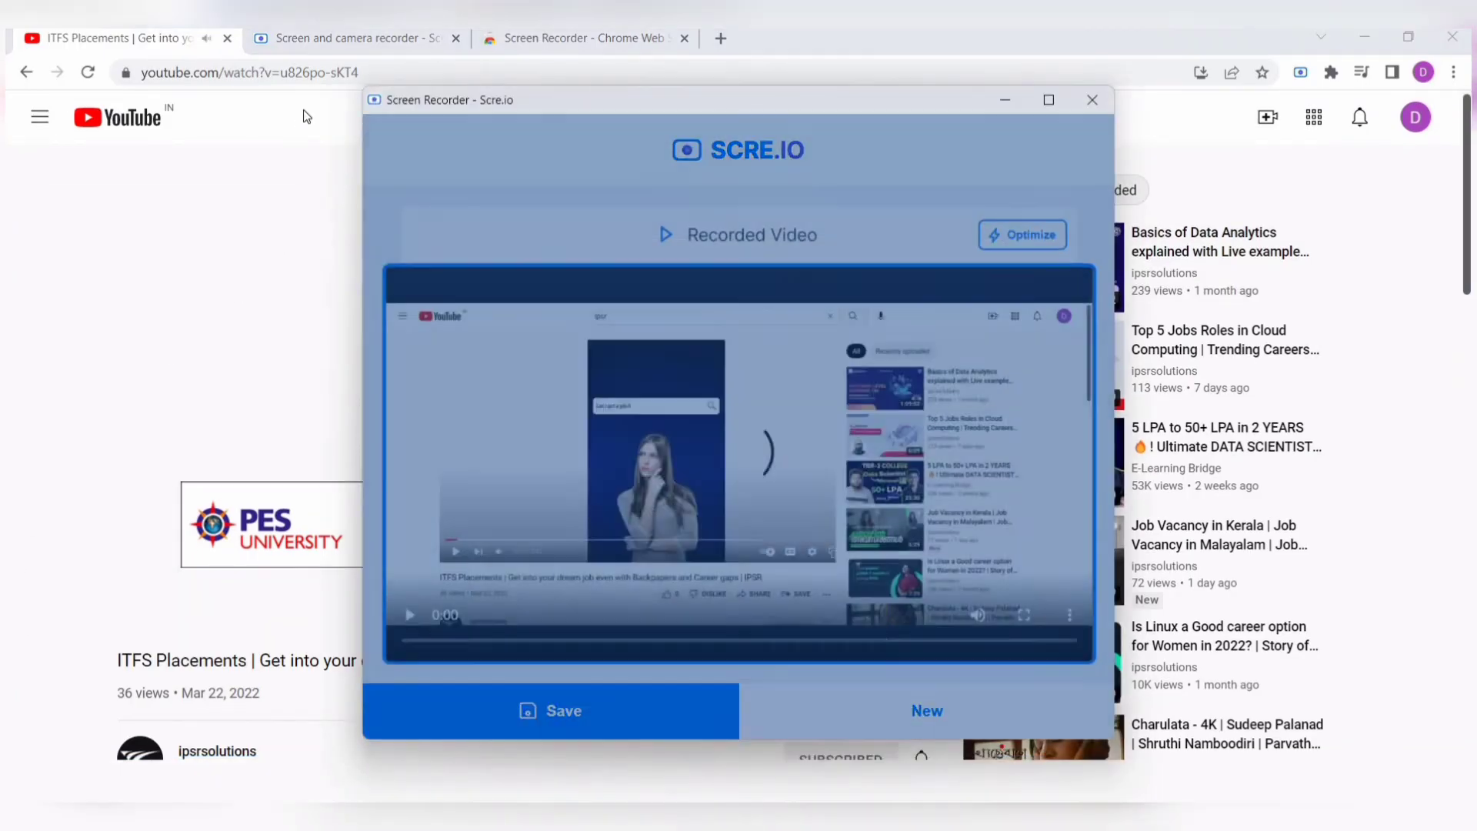
left_click(930, 595)
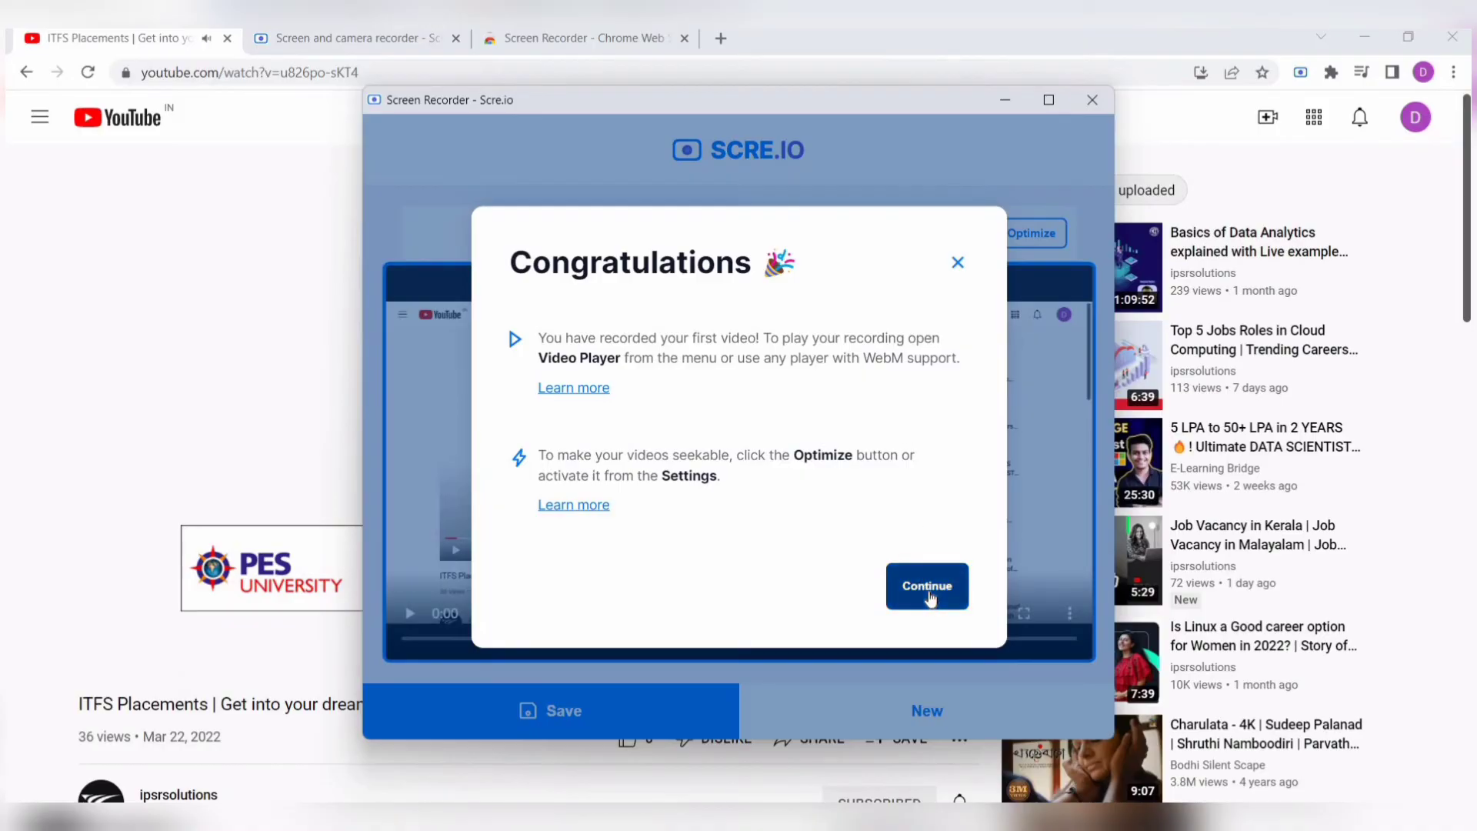
left_click(931, 596)
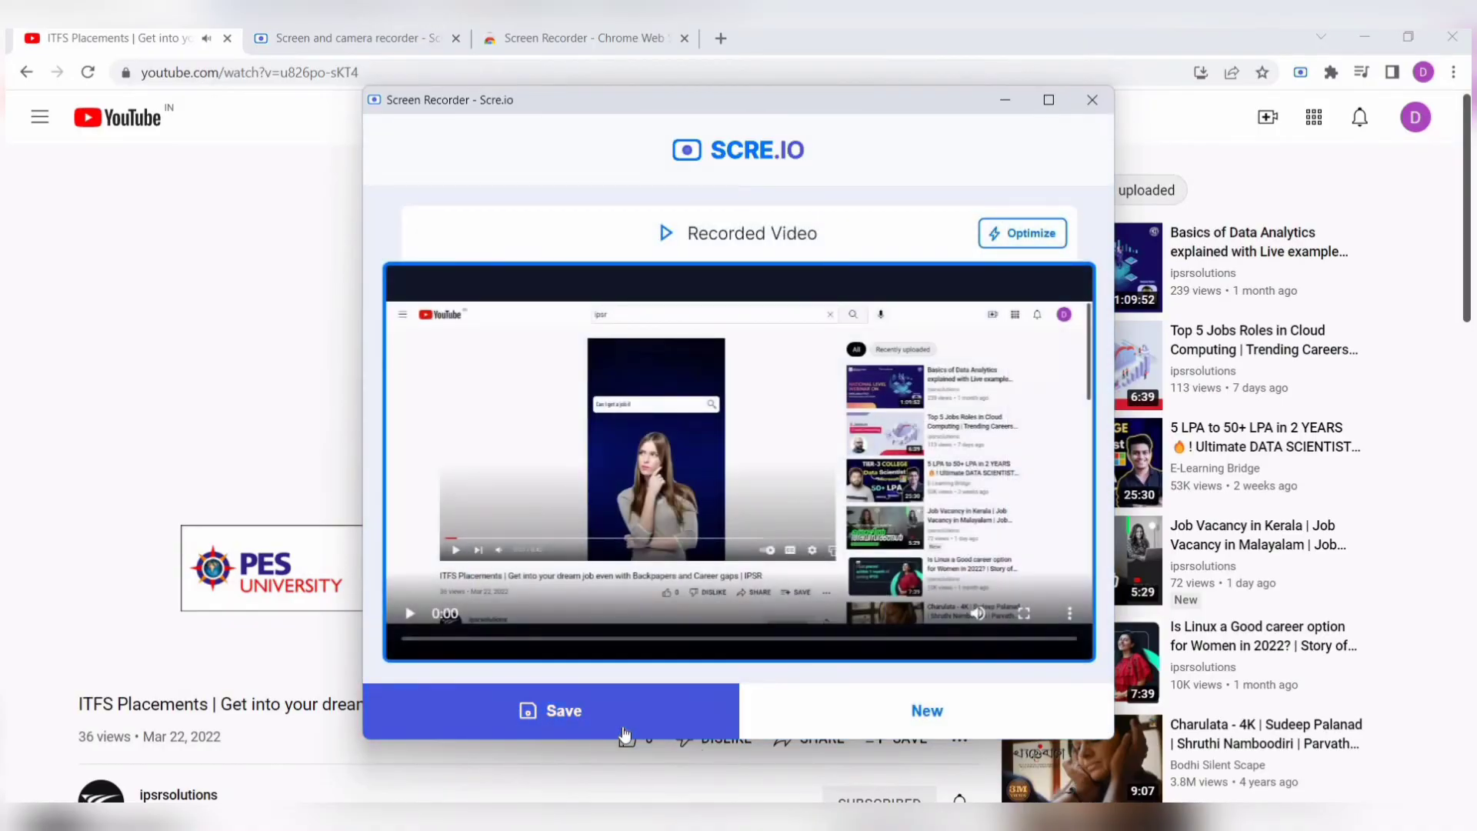
left_click(622, 727)
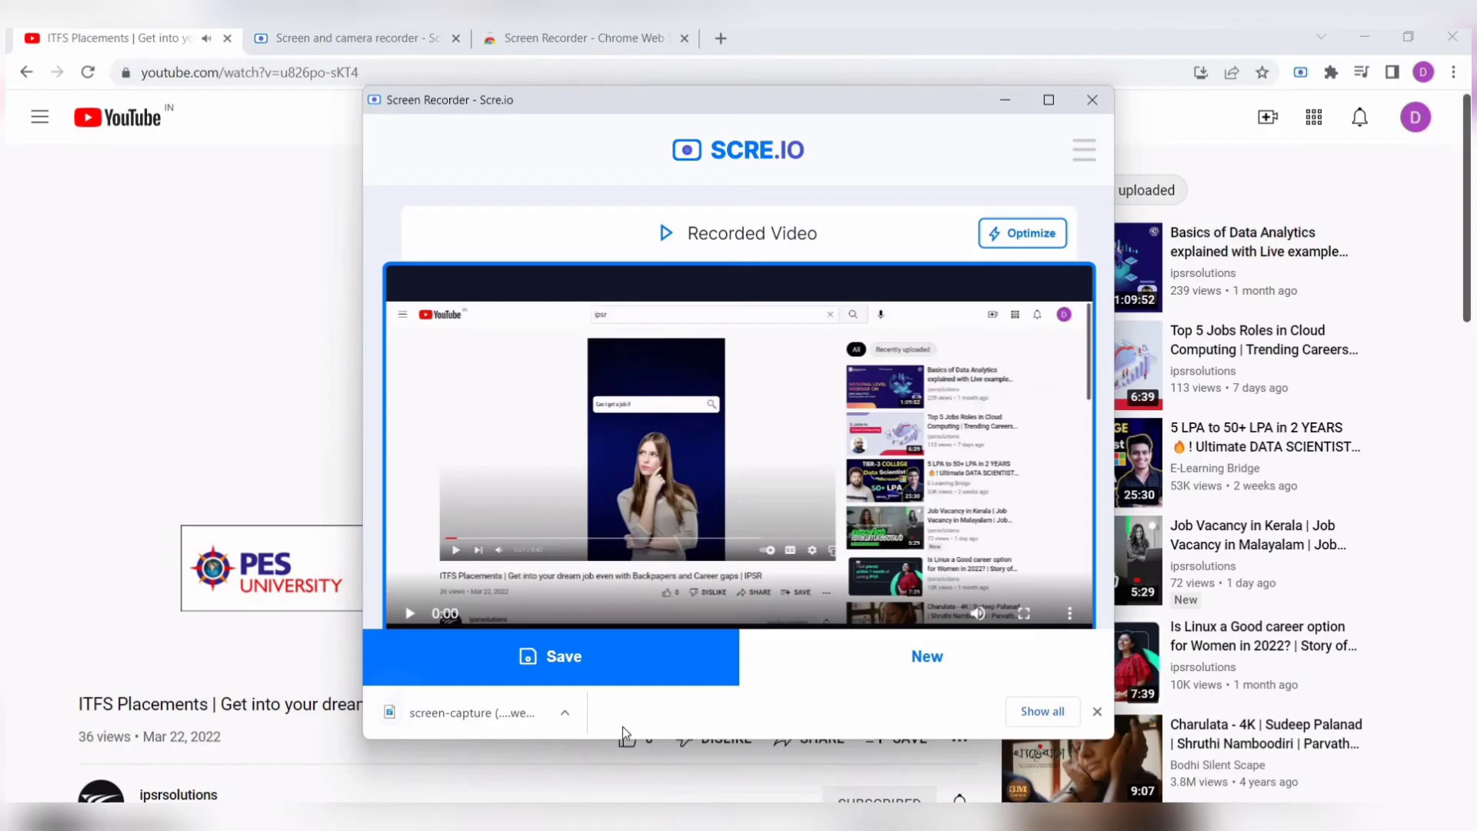
Show the downloaded recording in its Downloads folder.
left_click(569, 725)
left_click(594, 649)
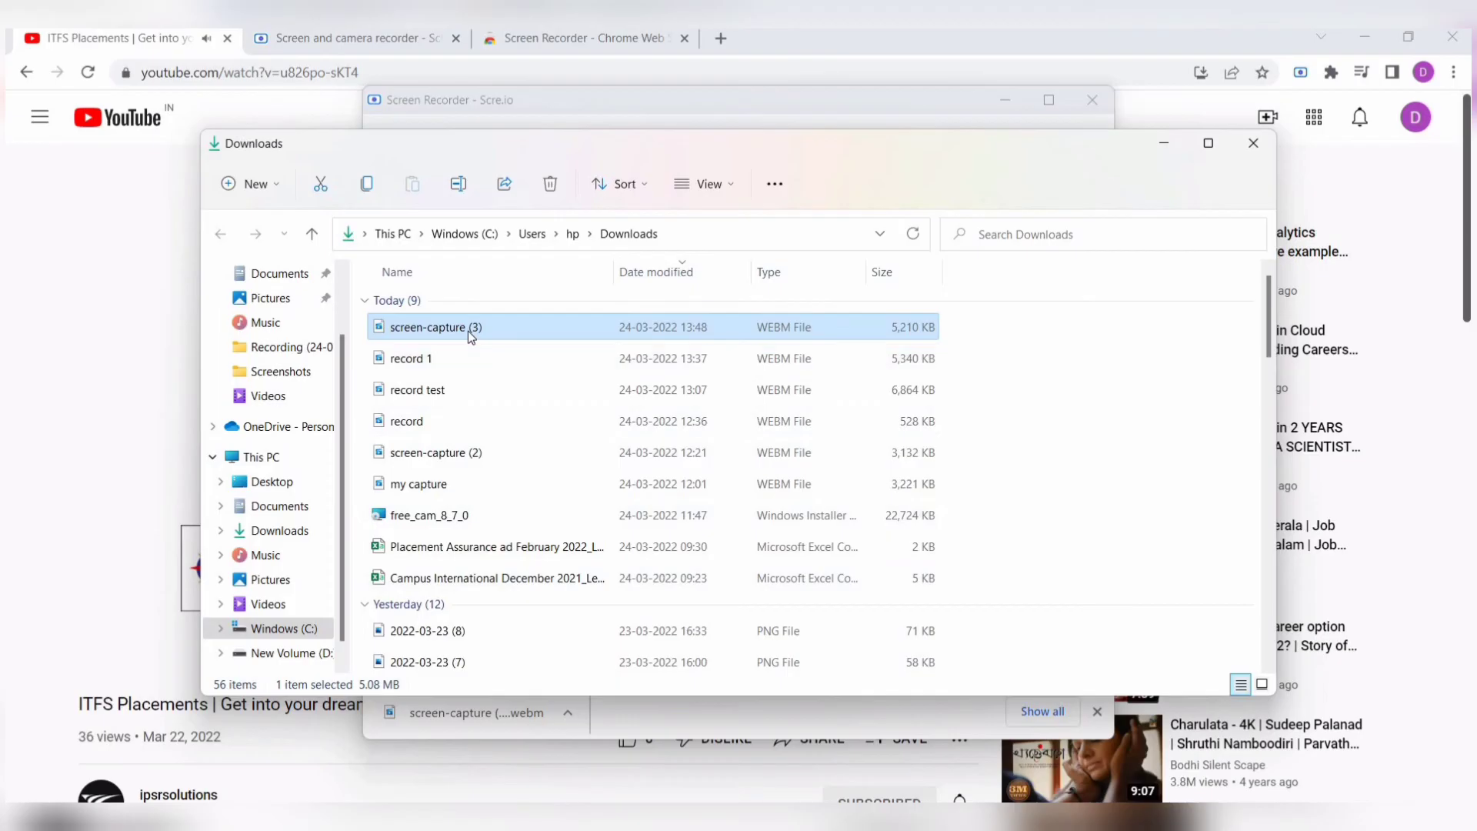
Rename screen-capture (3) to 'youtube record'.
right_click(467, 332)
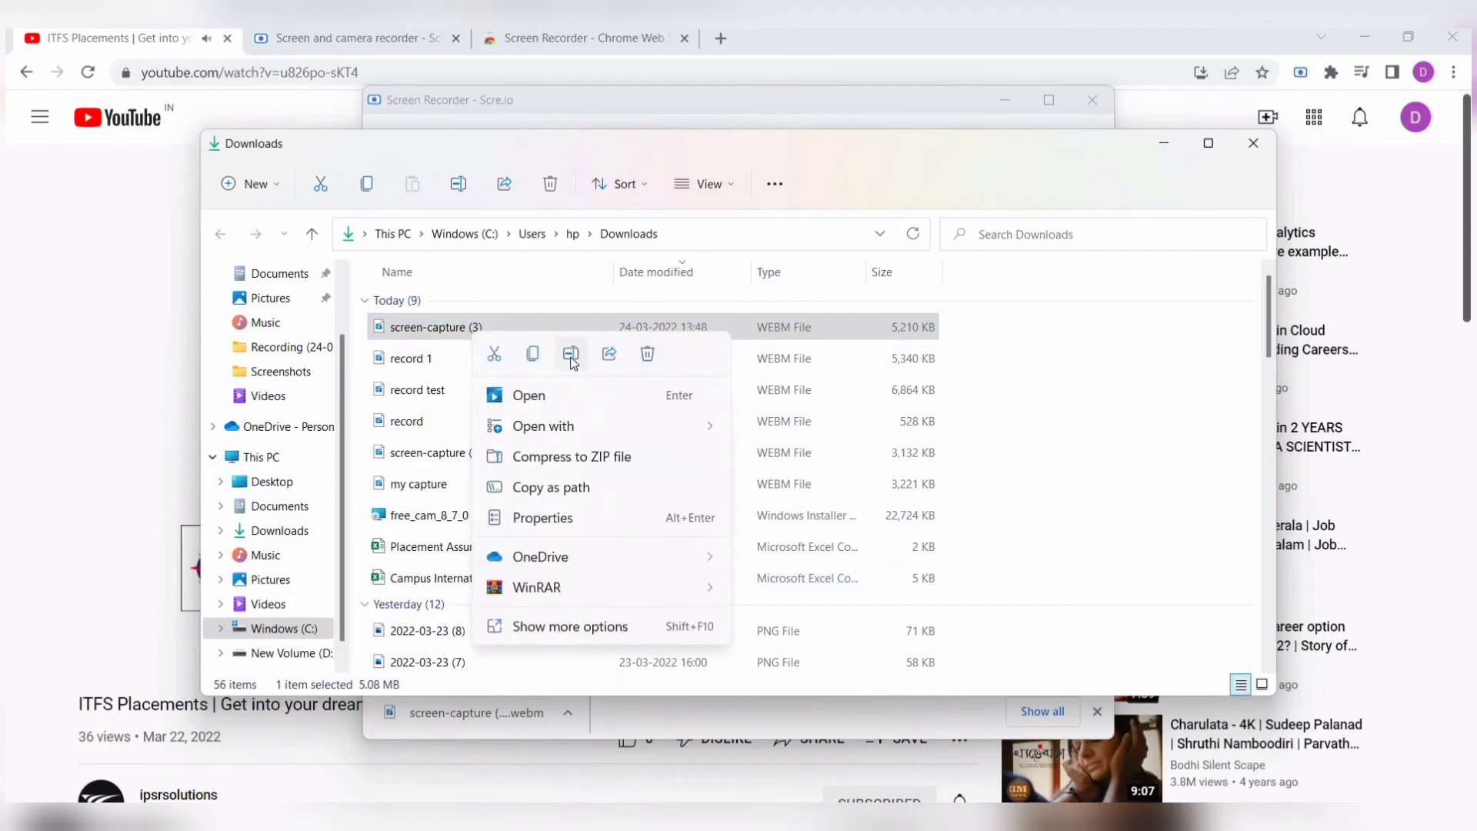
left_click(571, 358)
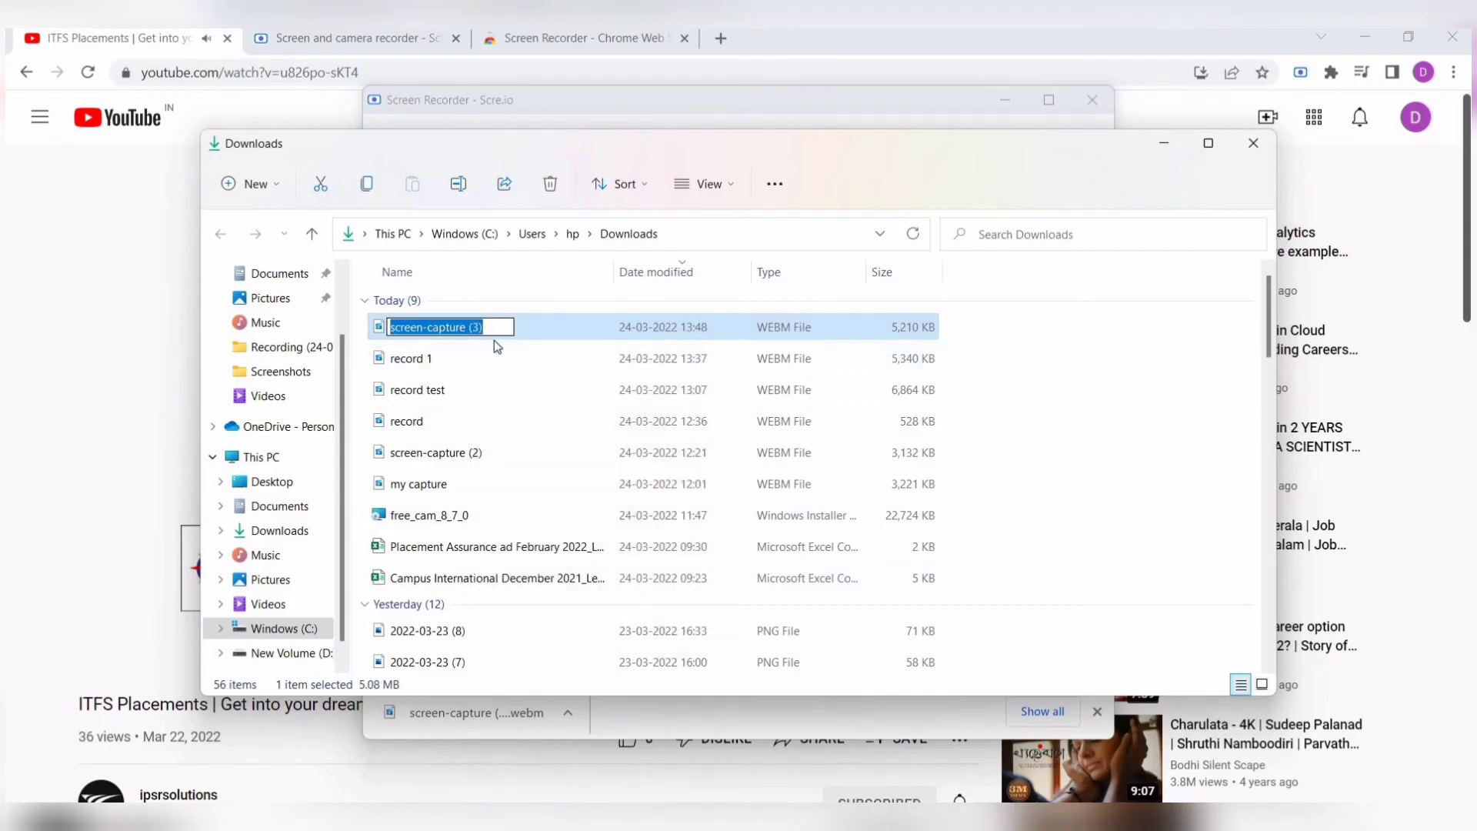
type("yo")
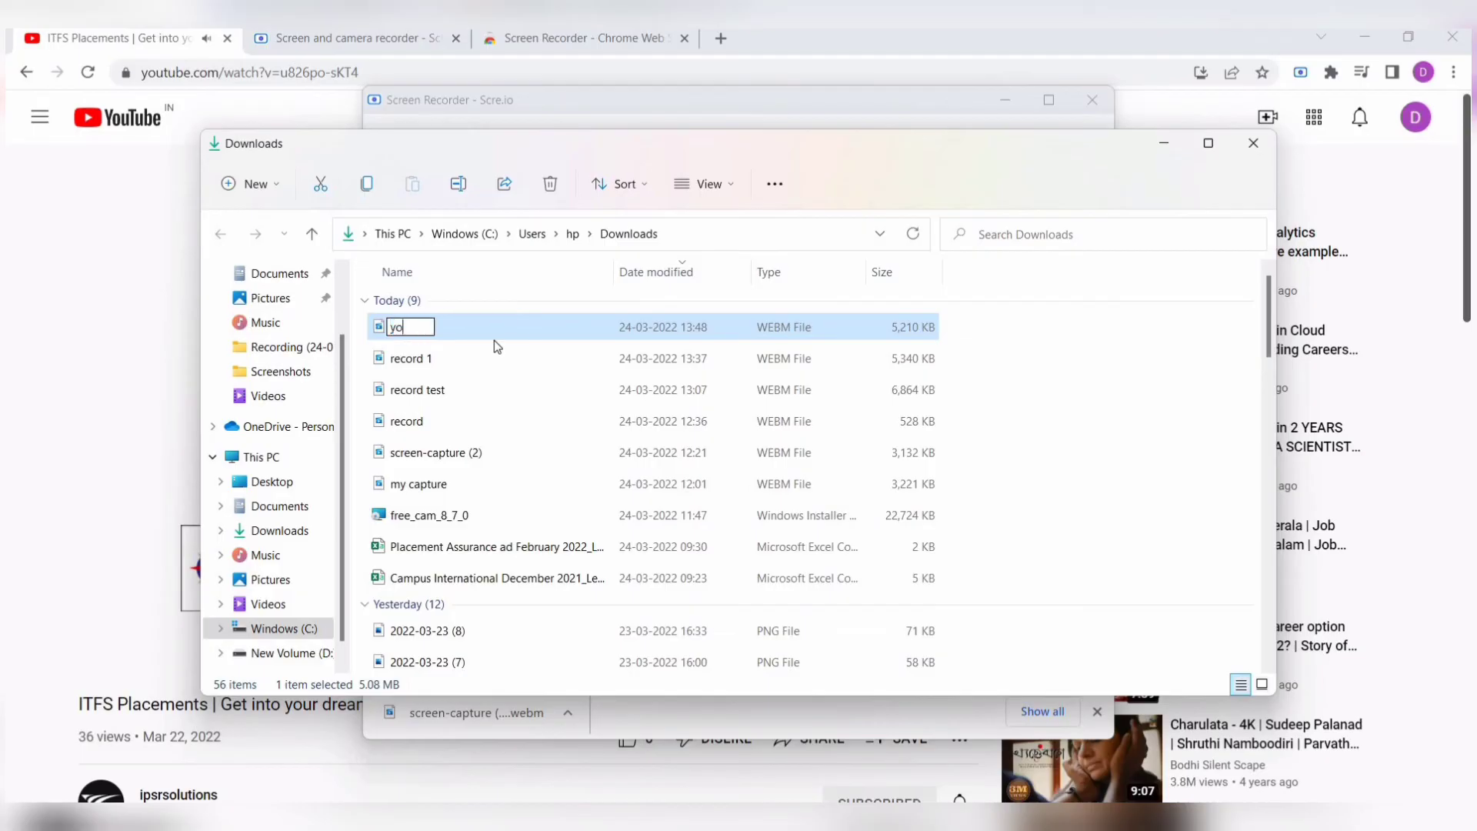
type("utube ")
type("record")
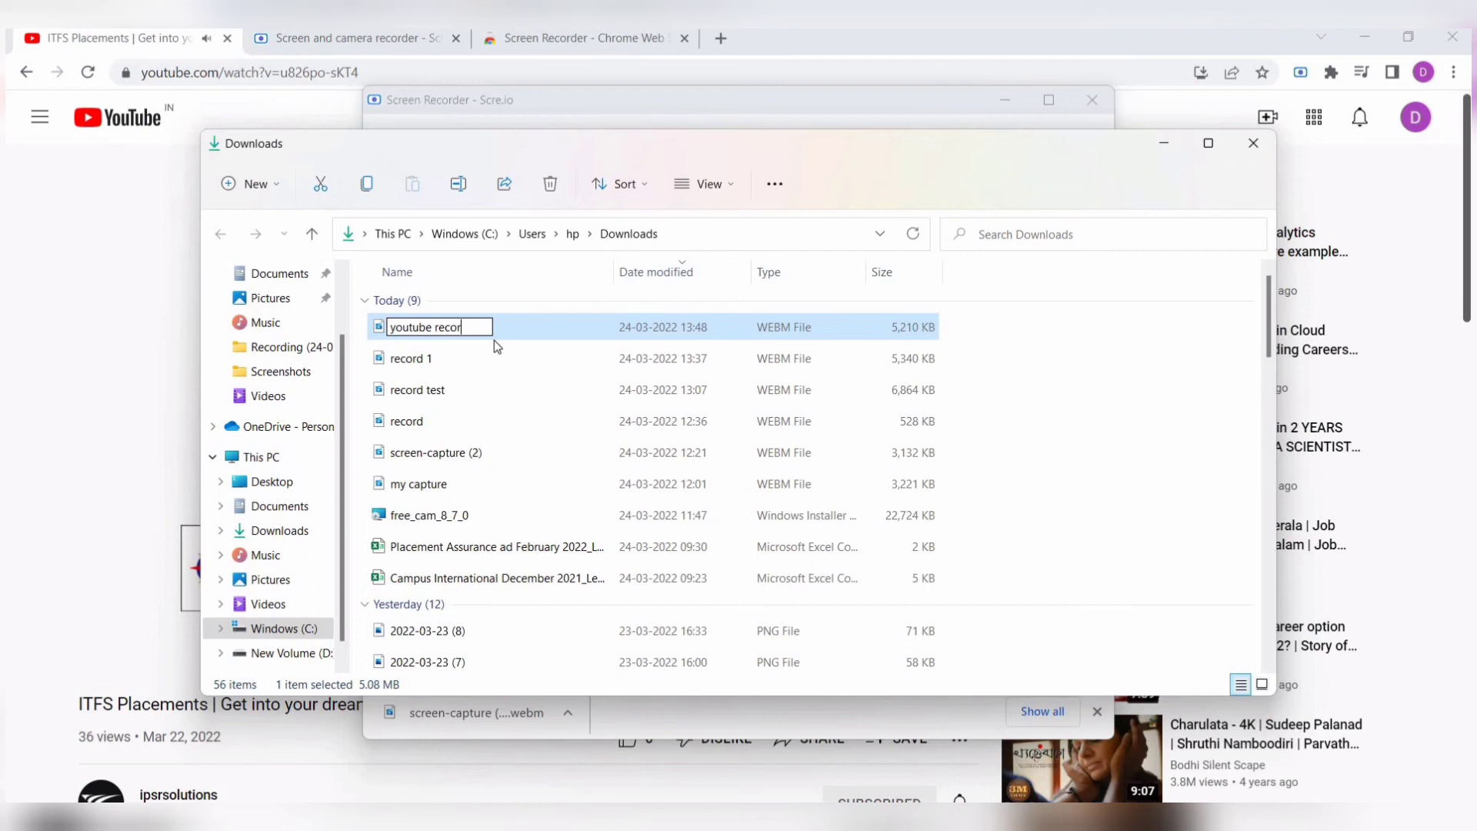
left_click(1049, 382)
Open the youtube record video in Media Player.
double_click(428, 336)
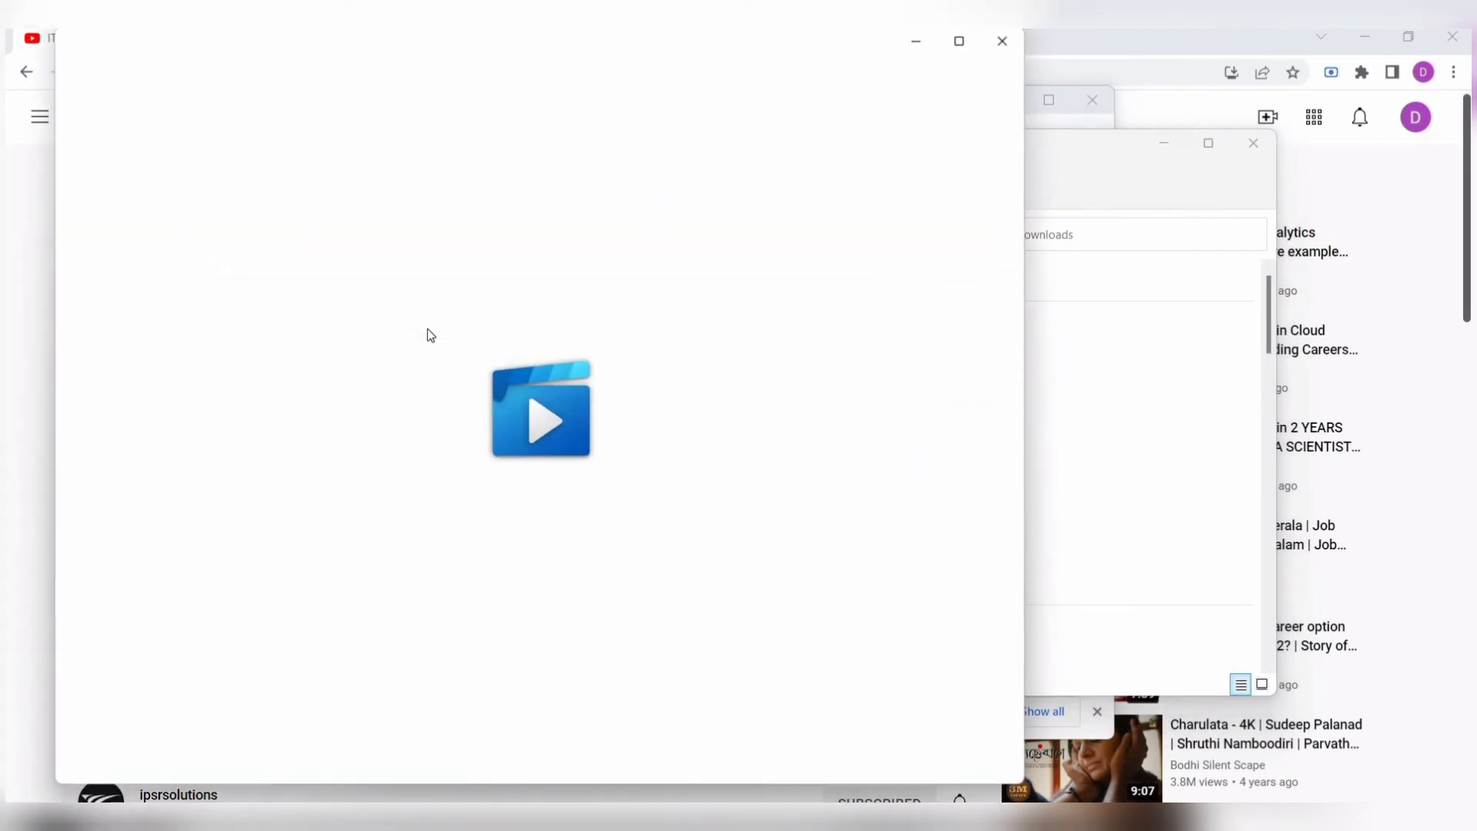